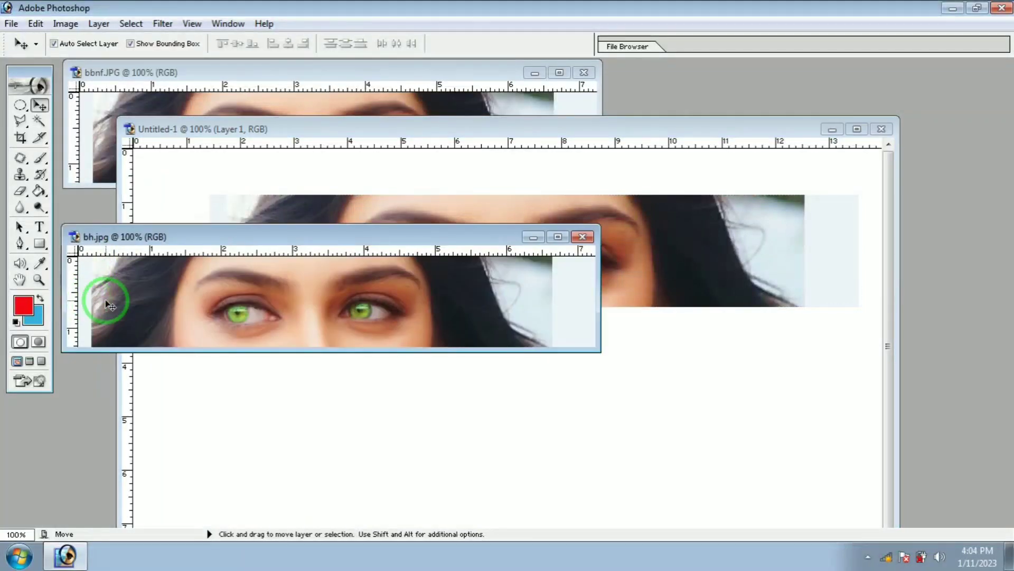
# Drag the green-eyed strip below the brown one in Untitled-1 and scale it to match its width.
pyautogui.moveTo(102, 295)
pyautogui.mouseDown()
pyautogui.moveTo(623, 464)
pyautogui.moveTo(282, 358)
pyautogui.mouseUp()
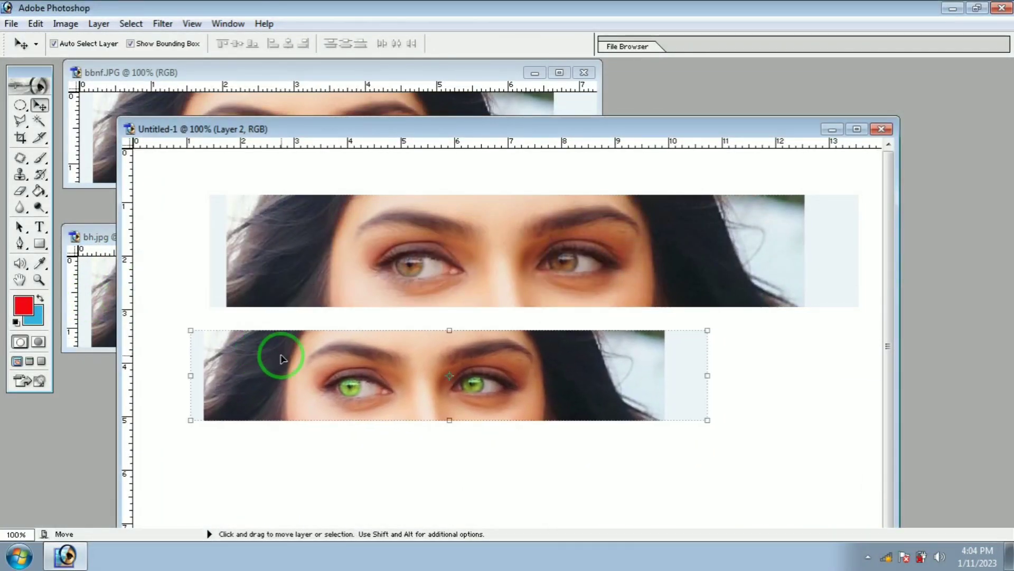
pyautogui.moveTo(708, 421); pyautogui.dragTo(858, 461)
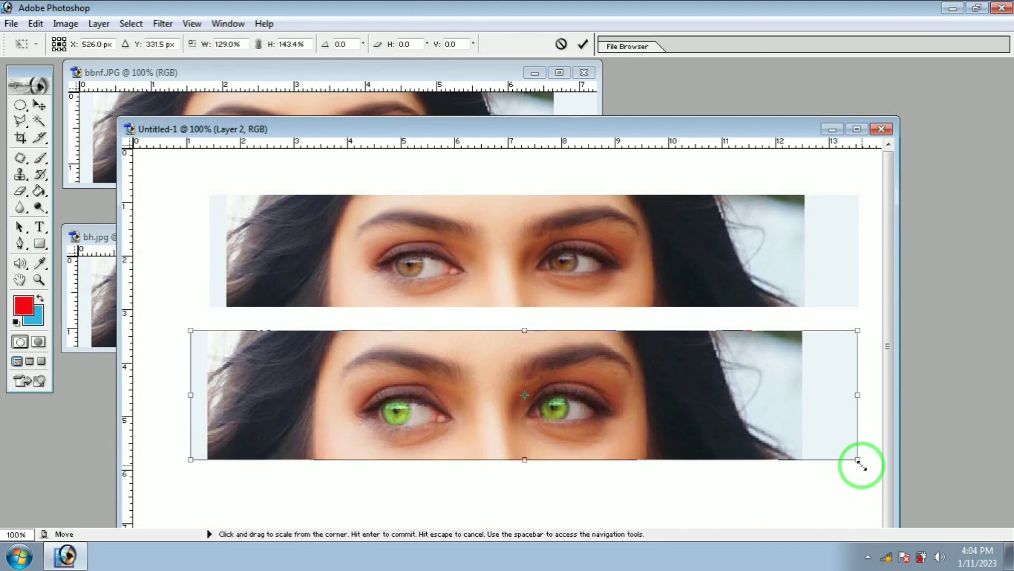
pyautogui.press('Return')
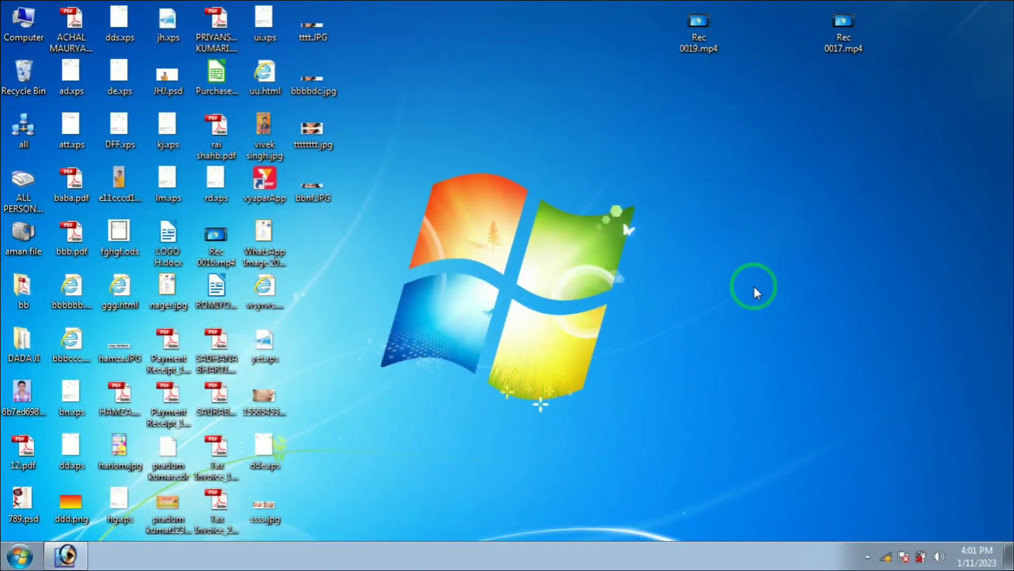
pyautogui.rightClick(721, 232)
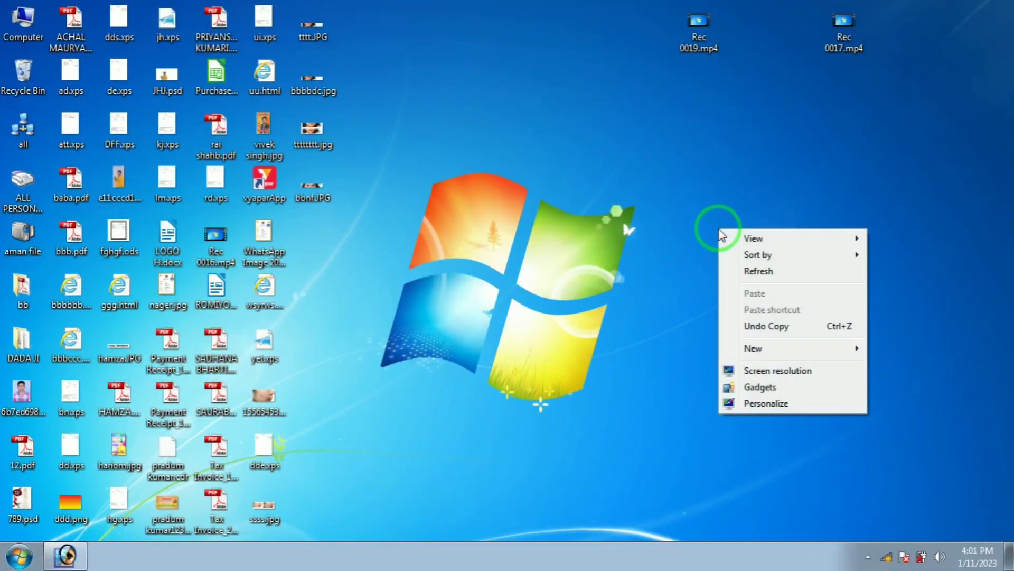
pyautogui.click(753, 271)
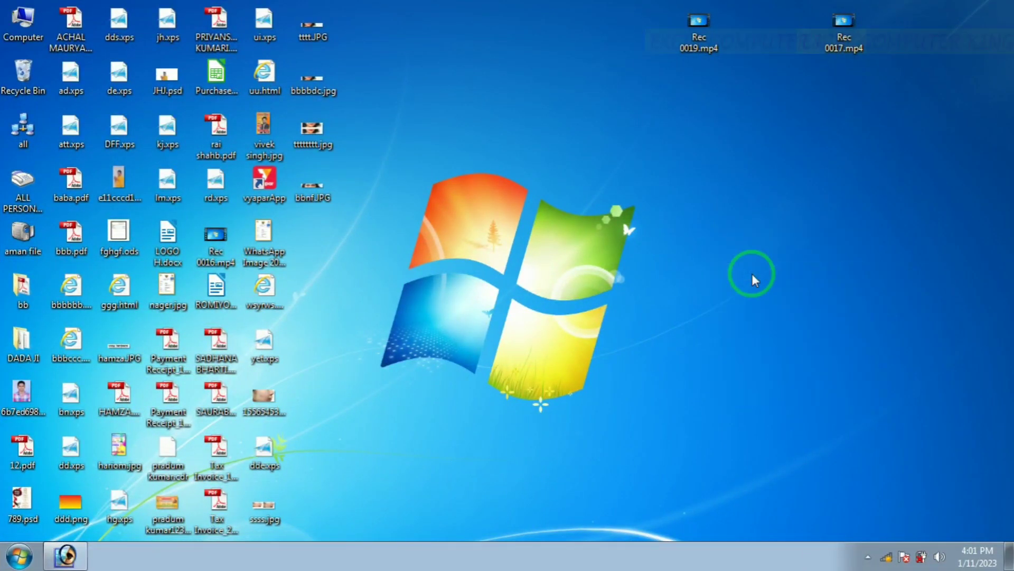
pyautogui.doubleClick(326, 188)
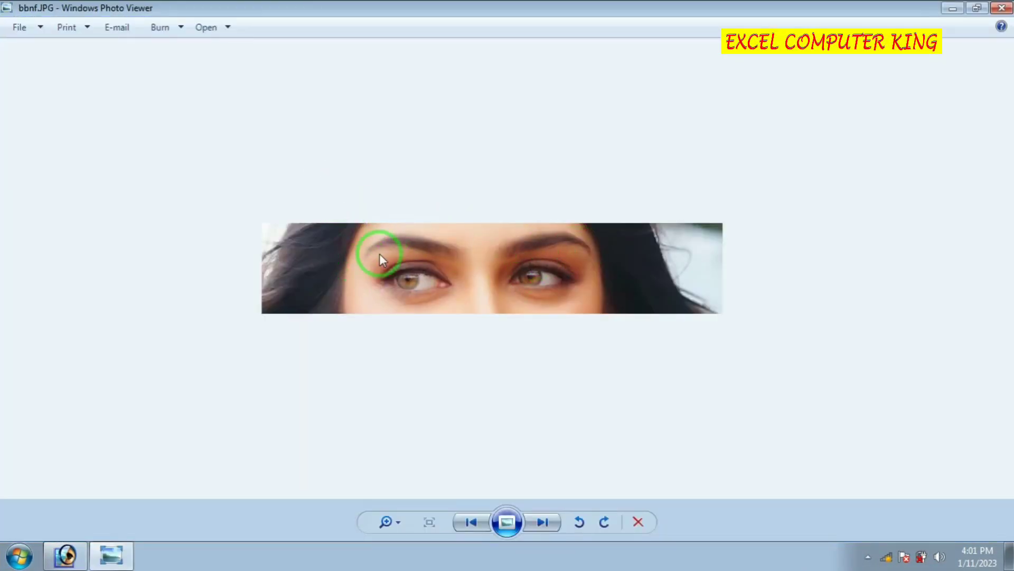
pyautogui.click(998, 16)
# Open bbnf.JPG in Photoshop, maximize its window and zoom in to 300% on the eyes.
pyautogui.moveTo(309, 192)
pyautogui.mouseDown()
pyautogui.moveTo(66, 564)
pyautogui.moveTo(401, 248)
pyautogui.mouseUp()
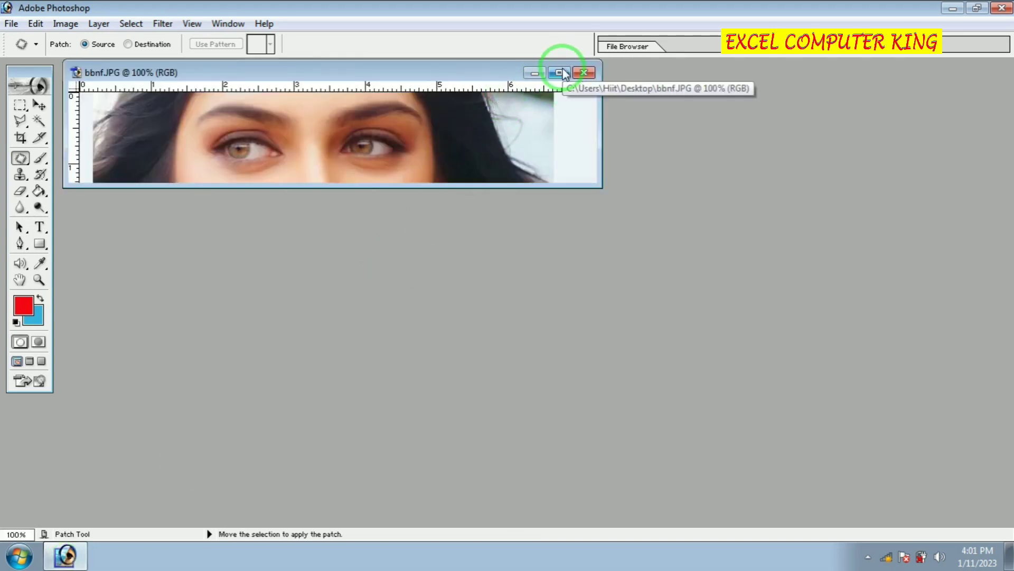
pyautogui.click(561, 74)
pyautogui.hotkey('ctrl', '+')
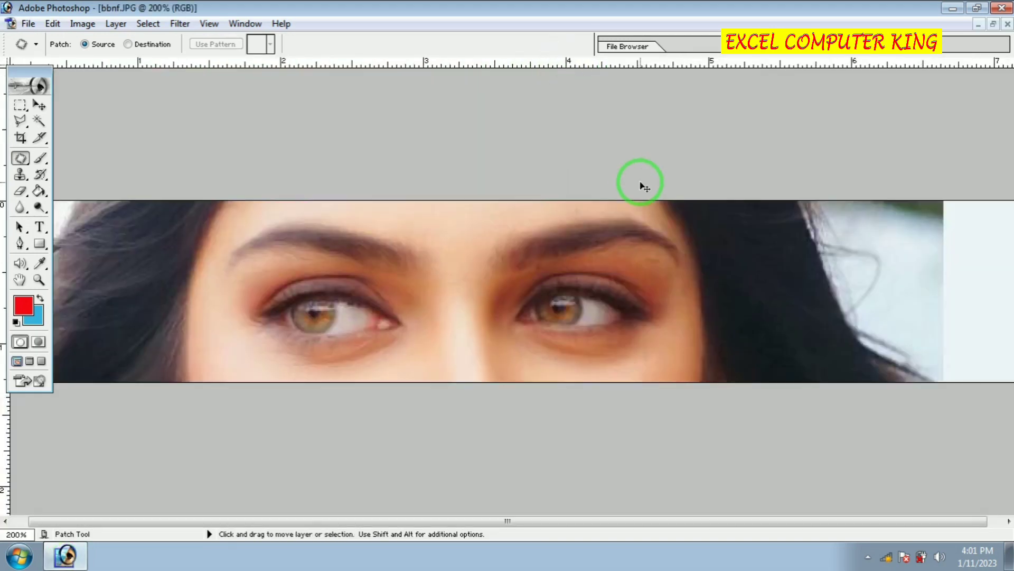
pyautogui.hotkey('ctrl', '+')
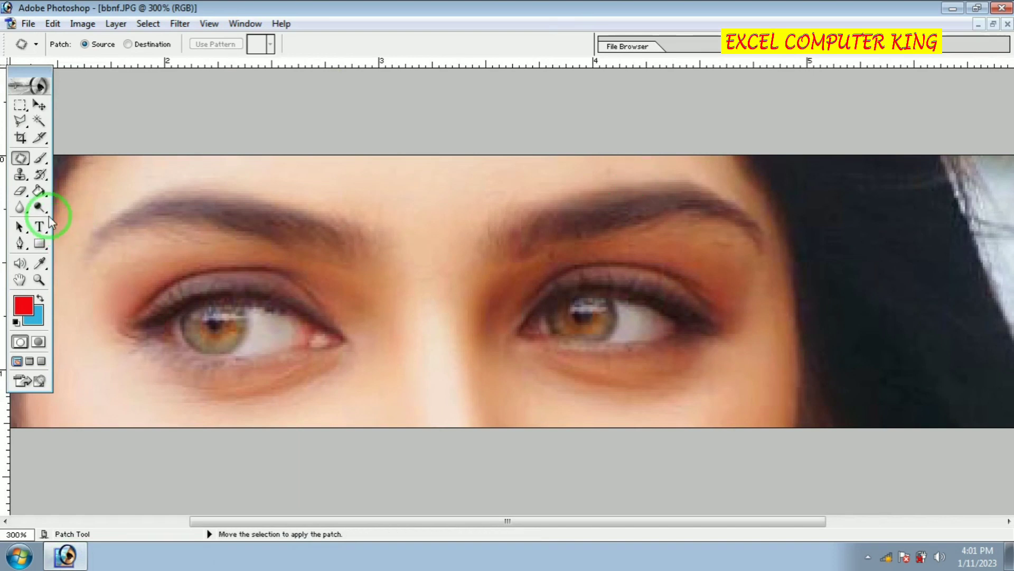
pyautogui.click(20, 105)
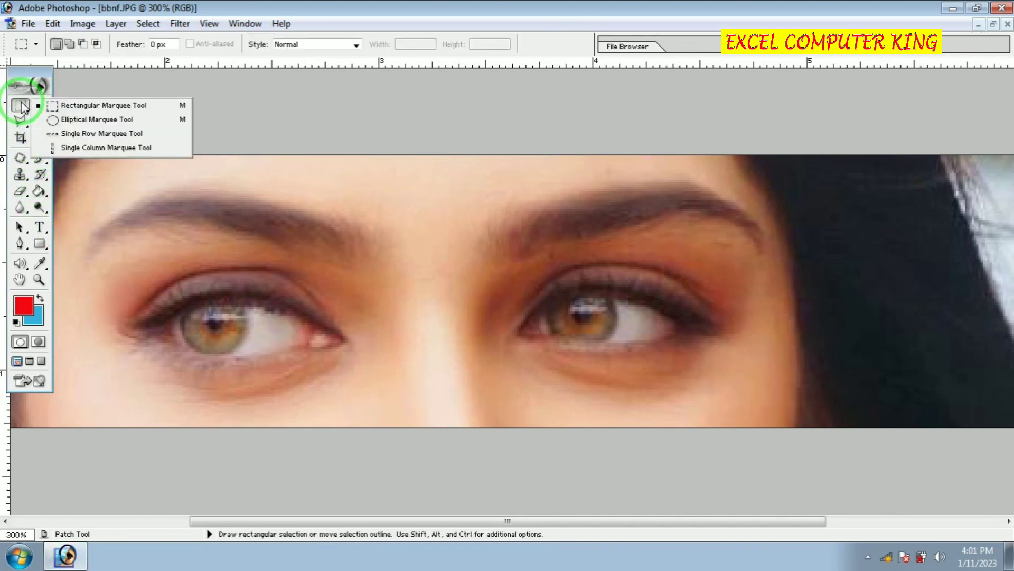
# Draw elliptical selections around the left iris and, with Shift, the right iris.
pyautogui.click(122, 123)
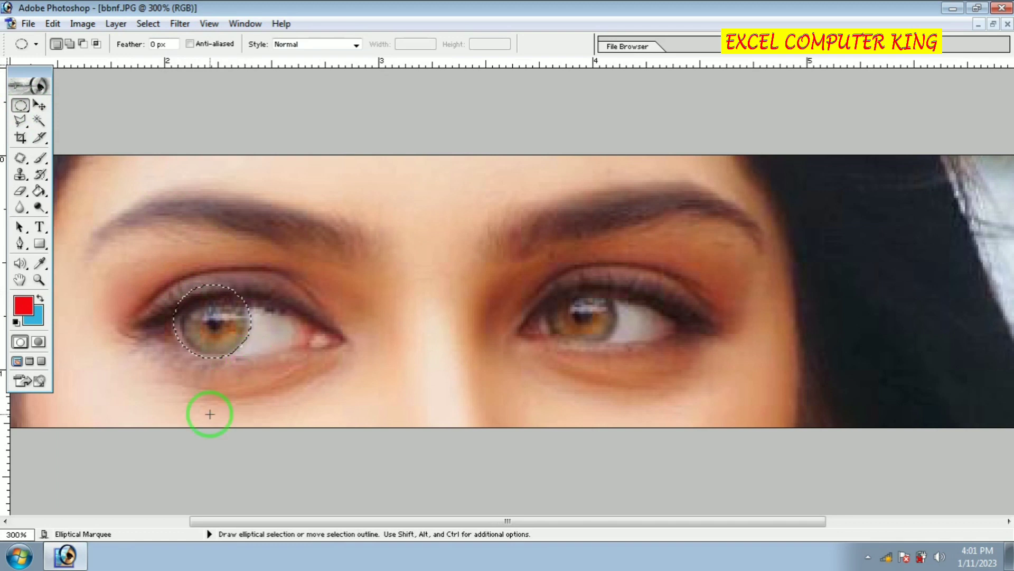
pyautogui.press('shift')
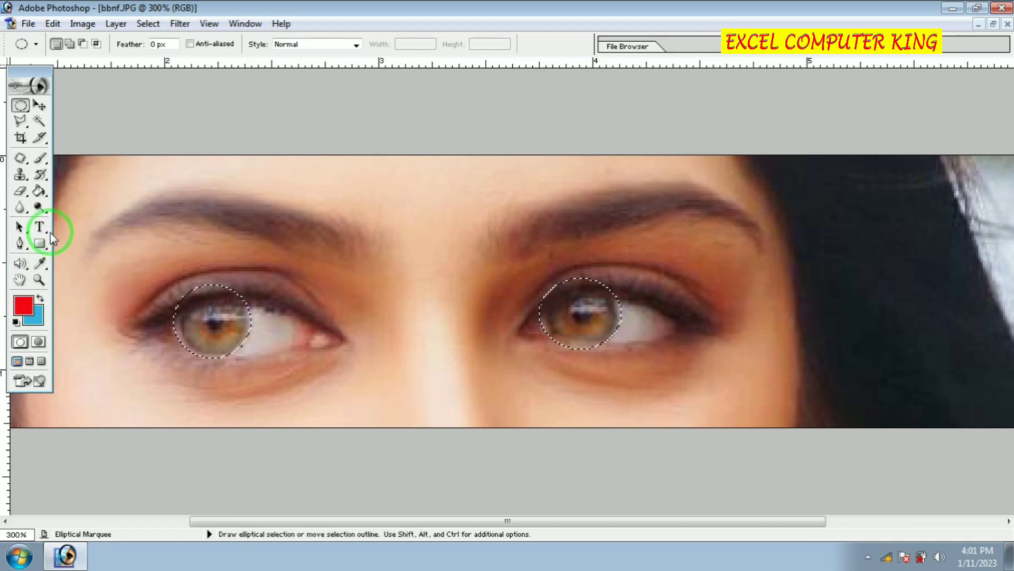
pyautogui.click(82, 24)
pyautogui.moveTo(116, 62)
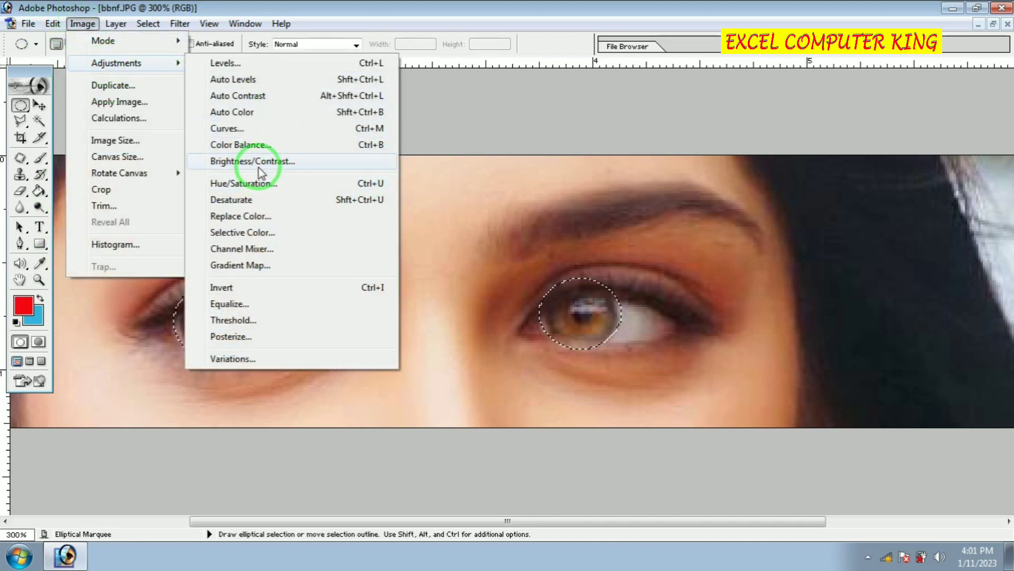
# Apply Curves on the Green channel (input 88, output 165) to turn the irises green.
pyautogui.click(364, 128)
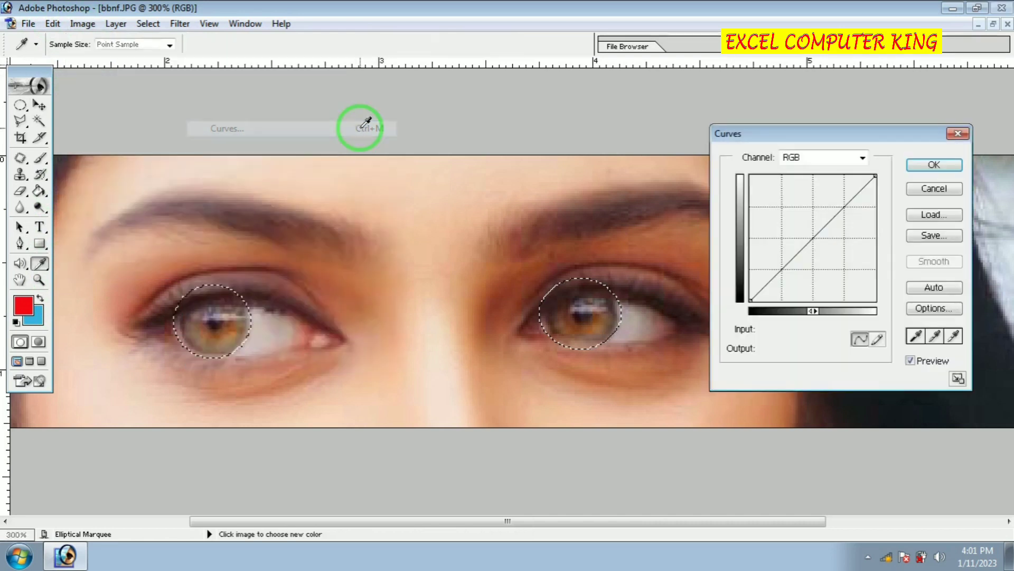
pyautogui.click(815, 158)
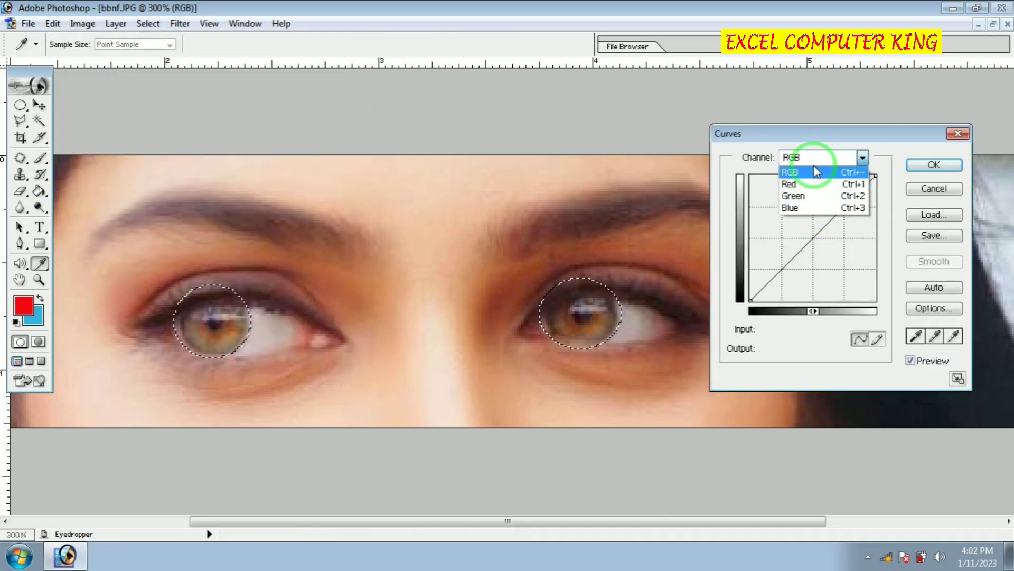
pyautogui.click(803, 198)
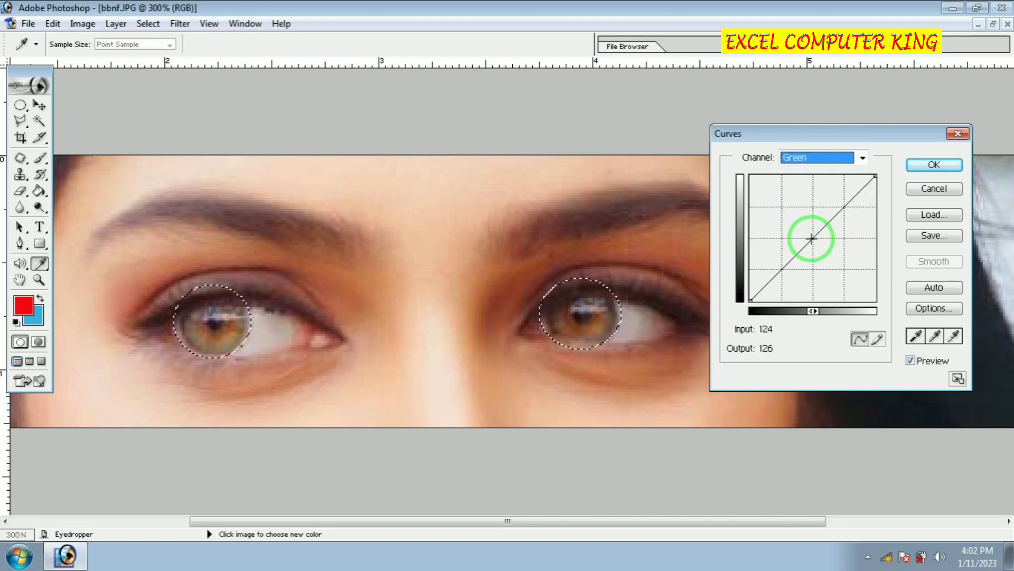
pyautogui.moveTo(811, 238)
pyautogui.mouseDown()
pyautogui.moveTo(780, 219)
pyautogui.moveTo(819, 239)
pyautogui.moveTo(794, 219)
pyautogui.mouseUp()
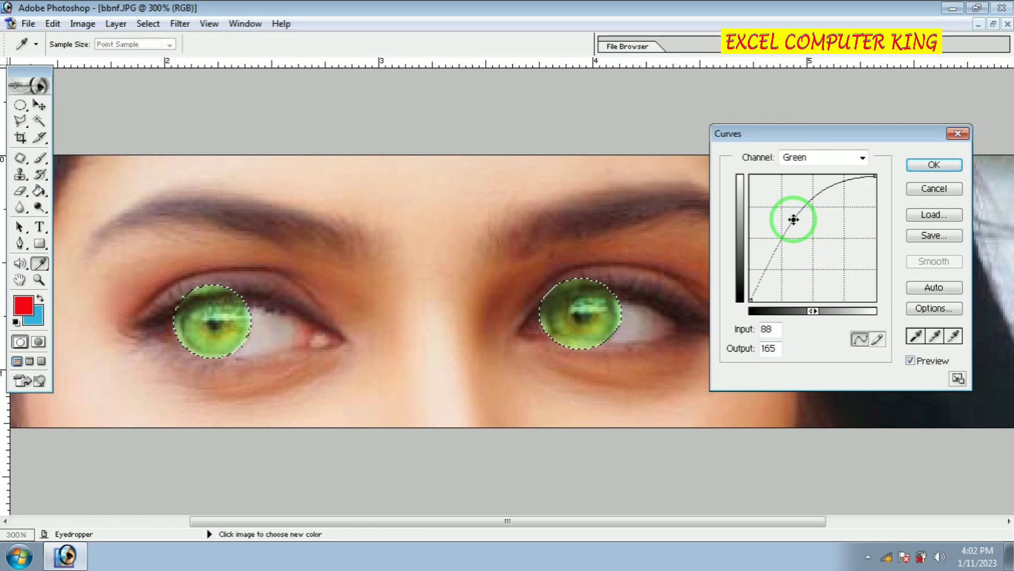
pyautogui.click(934, 166)
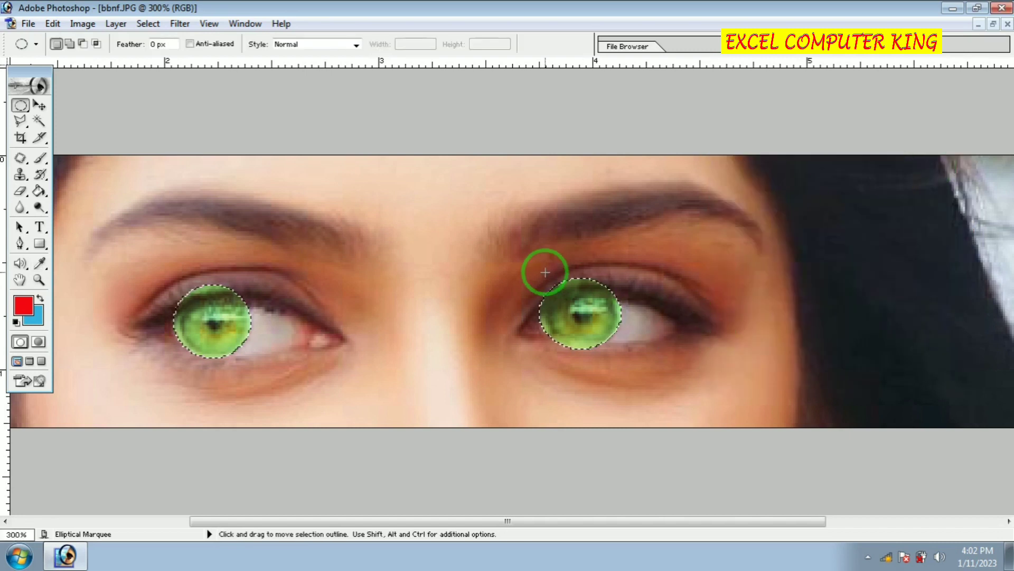
# Reopen Curves and open its channel list without changing anything.
pyautogui.hotkey('ctrl', 'm')
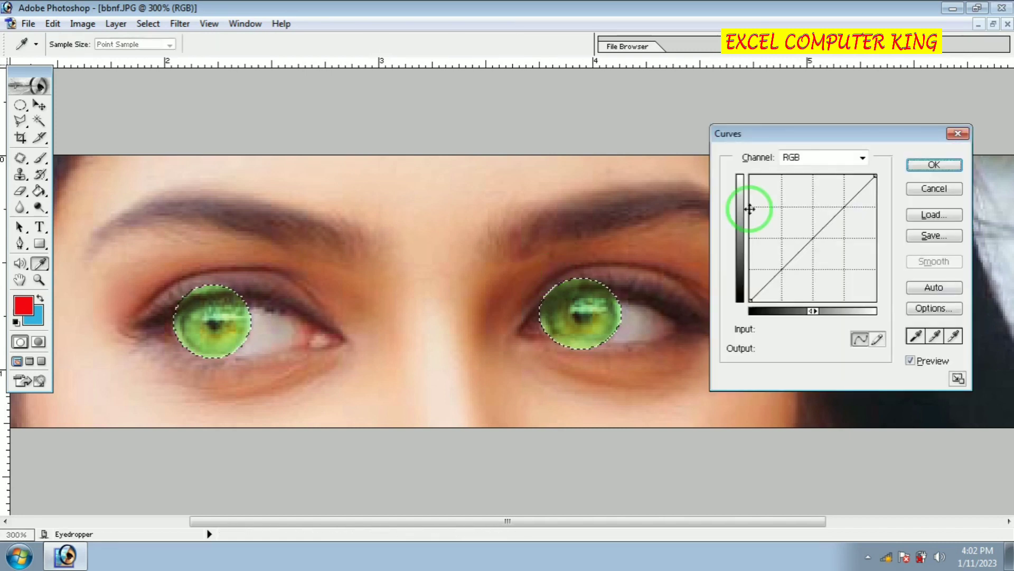
pyautogui.click(797, 157)
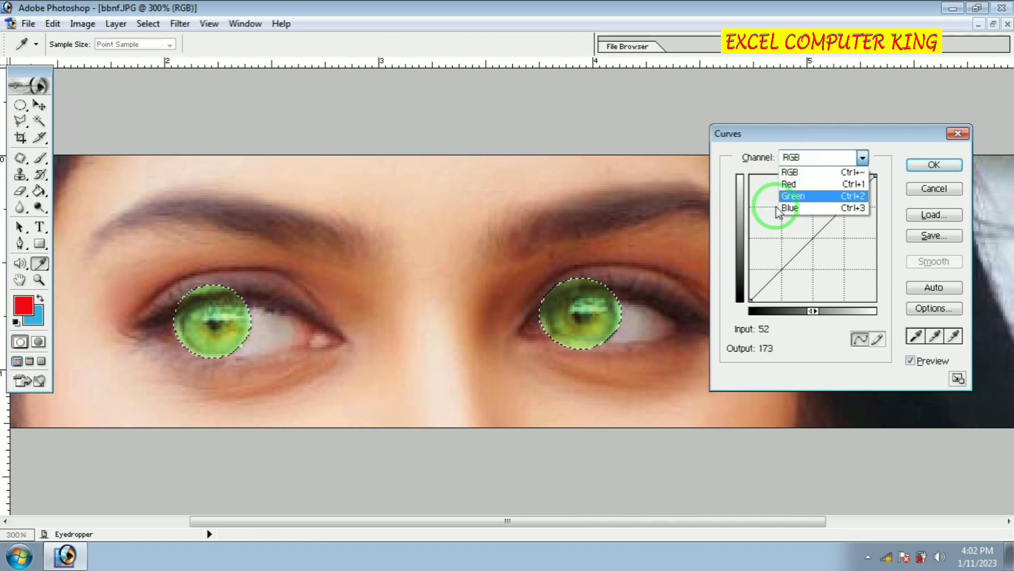
pyautogui.click(920, 164)
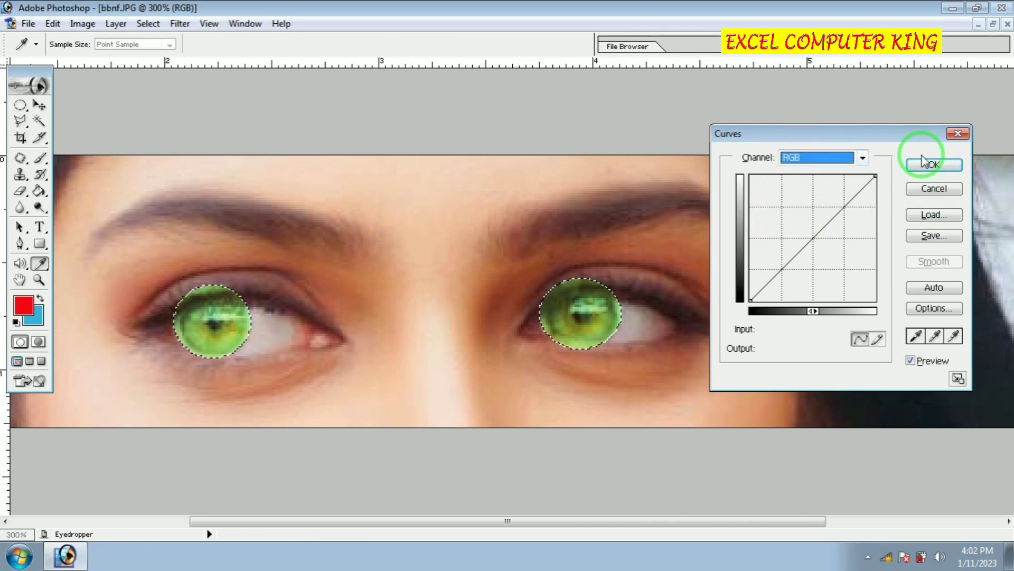
# Cancel Curves, deselect, and set up the Eraser at size 10 zoomed to 500% on the left eye.
pyautogui.click(934, 188)
pyautogui.press('m')
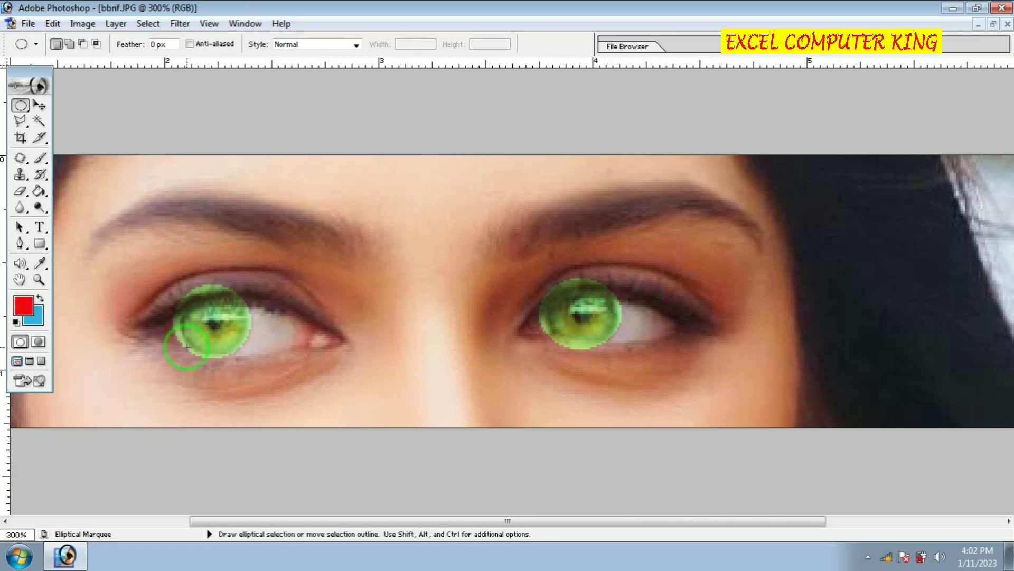
pyautogui.click(20, 191)
pyautogui.click(63, 189)
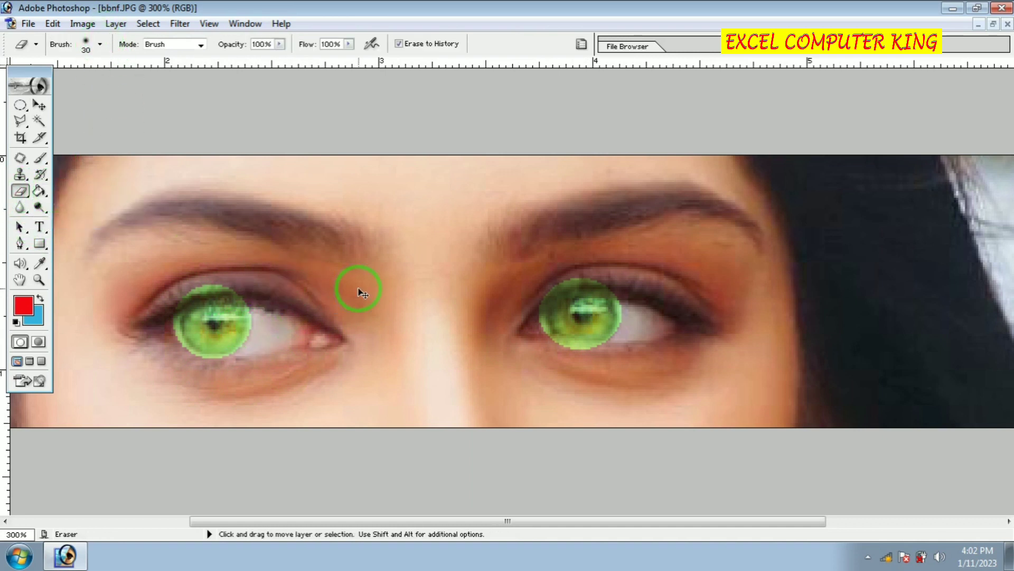
pyautogui.hotkey('ctrl', '+')
pyautogui.hotkey('ctrl', '+')
pyautogui.moveTo(327, 320); pyautogui.dragTo(715, 319)
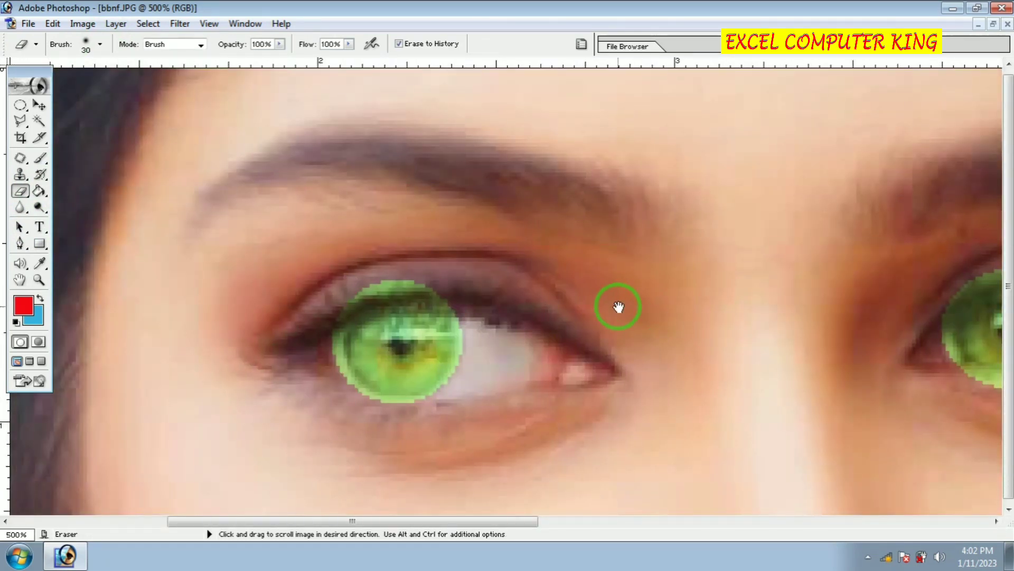
pyautogui.press('[')
pyautogui.press('[')
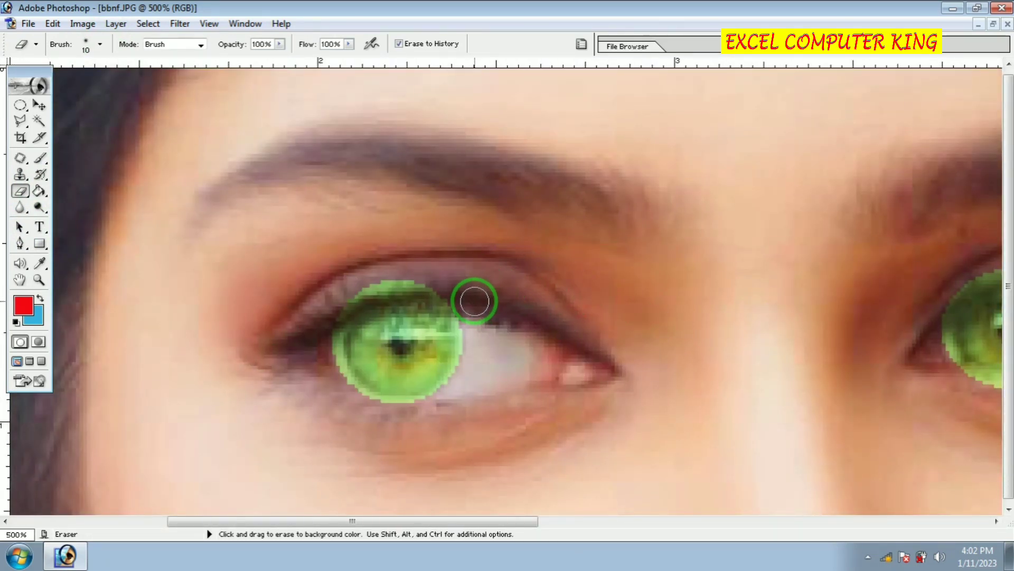
# Erase the green overspill above and along both edges of the left iris.
pyautogui.moveTo(417, 286)
pyautogui.mouseDown()
pyautogui.moveTo(347, 290)
pyautogui.moveTo(319, 349)
pyautogui.mouseUp()
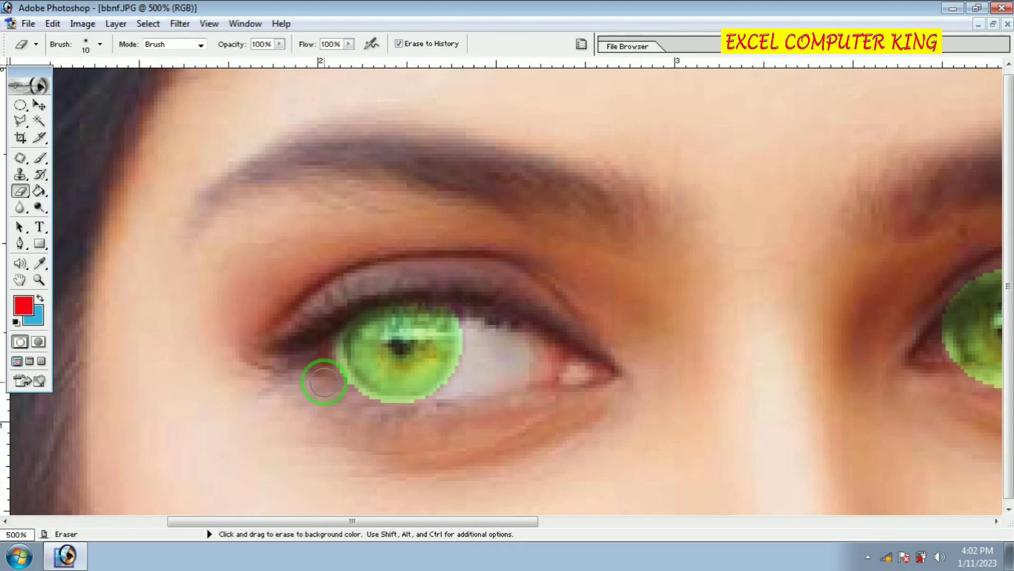
pyautogui.moveTo(445, 288)
pyautogui.mouseDown()
pyautogui.moveTo(469, 344)
pyautogui.moveTo(467, 373)
pyautogui.mouseUp()
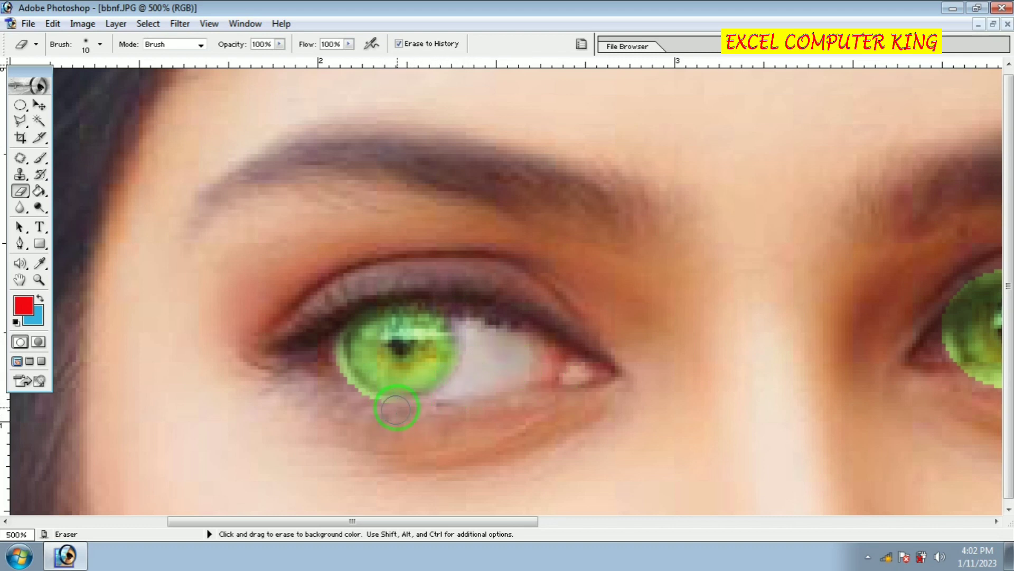
pyautogui.moveTo(324, 301); pyautogui.dragTo(328, 372)
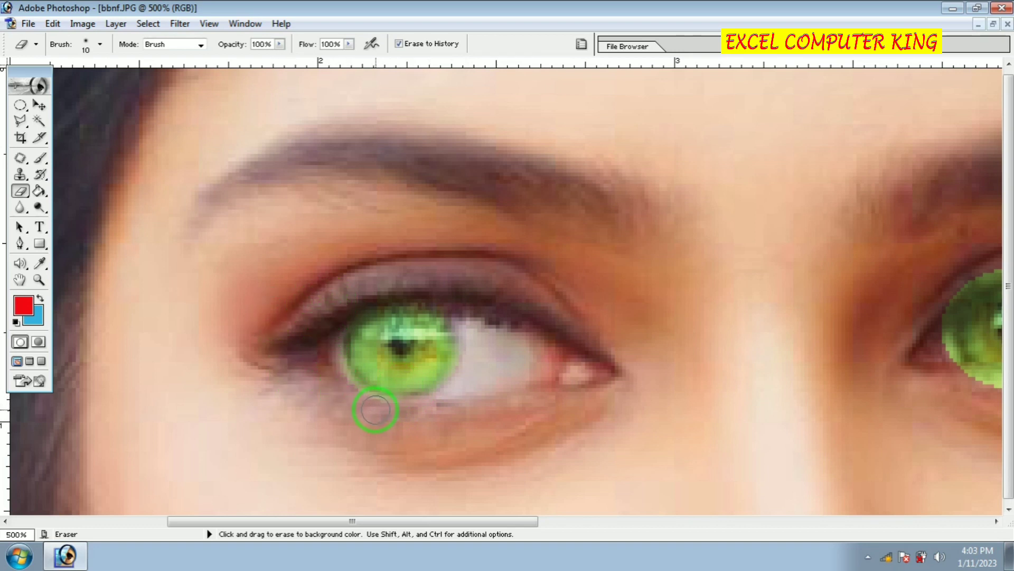
pyautogui.moveTo(323, 329); pyautogui.dragTo(344, 366)
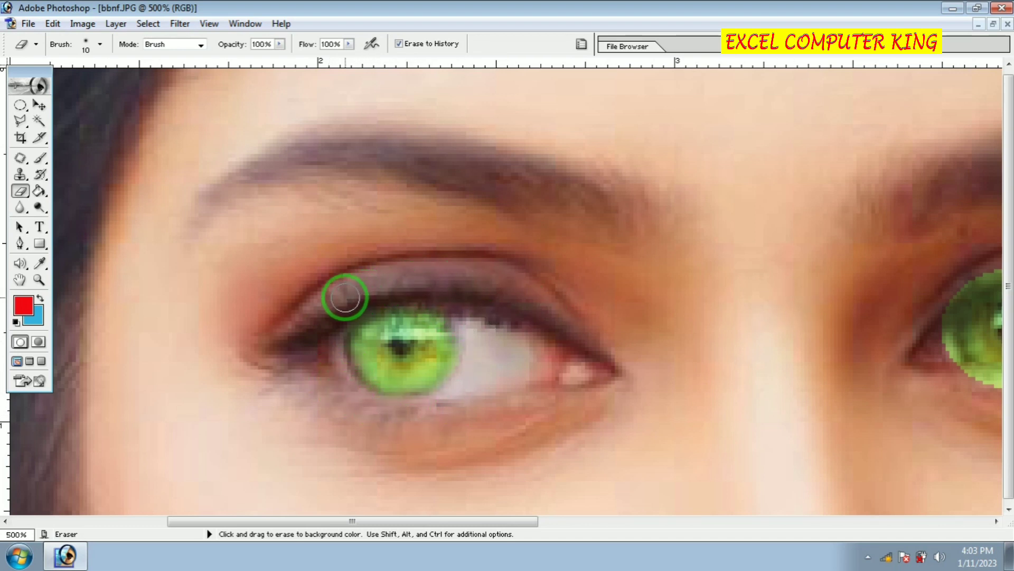
pyautogui.moveTo(759, 278); pyautogui.dragTo(169, 283)
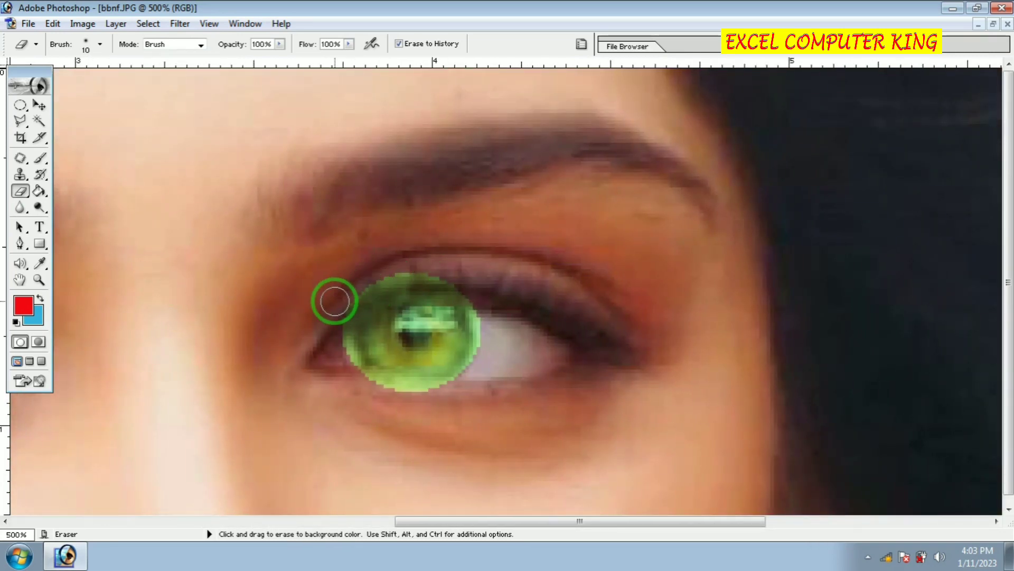
# Erase the green spill on the right eye's upper lid and zoom back out to 100%.
pyautogui.moveTo(344, 297)
pyautogui.mouseDown()
pyautogui.moveTo(477, 284)
pyautogui.moveTo(355, 276)
pyautogui.moveTo(340, 287)
pyautogui.moveTo(357, 382)
pyautogui.mouseUp()
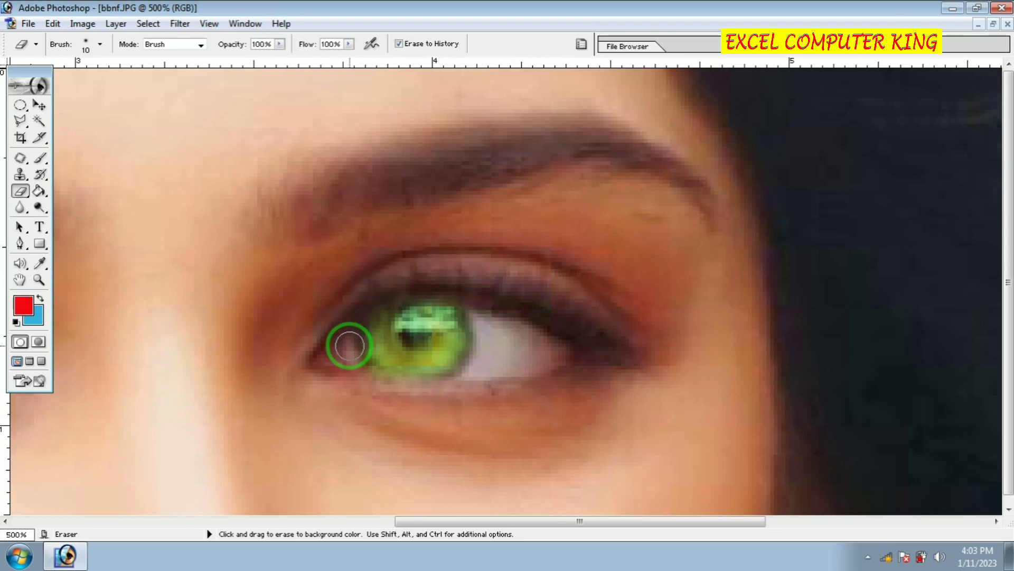
pyautogui.hotkey('ctrl', '-')
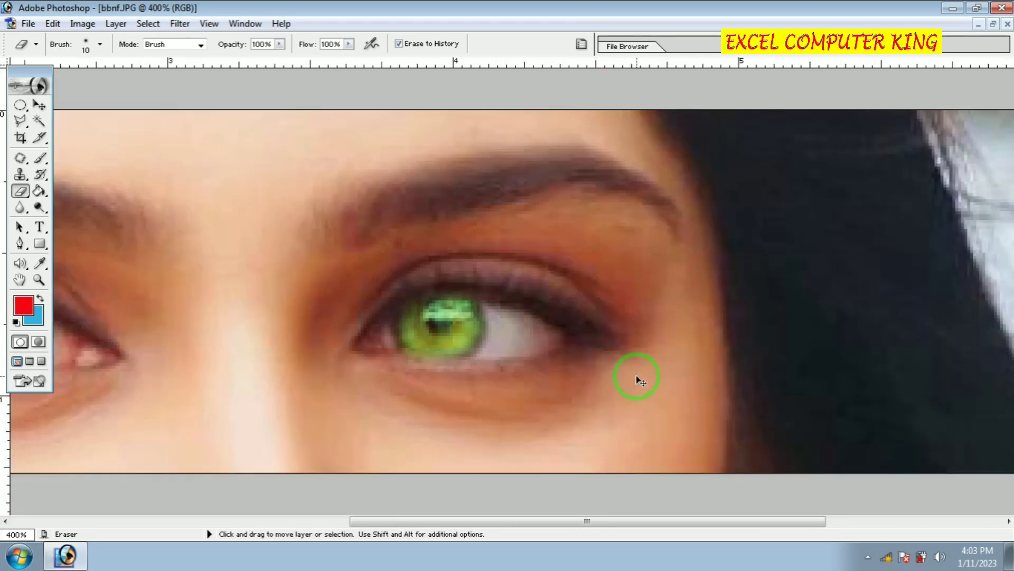
pyautogui.hotkey('ctrl', '-')
pyautogui.hotkey('ctrl', '-')
pyautogui.hotkey('ctrl', '-')
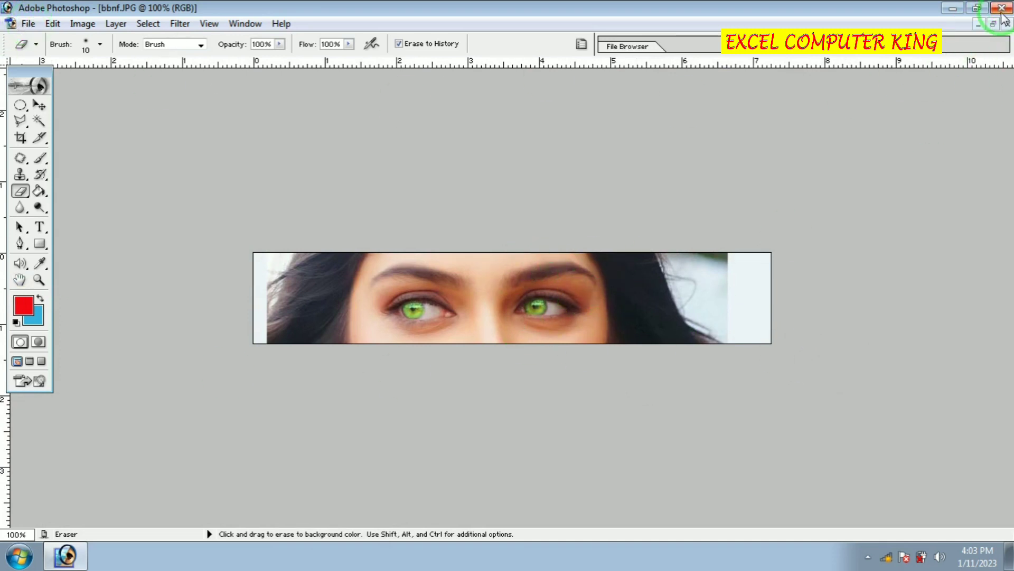
# Save the green-eyed image to the Desktop as bh.jpg with default JPEG options.
pyautogui.hotkey('ctrl', 'shift', 's')
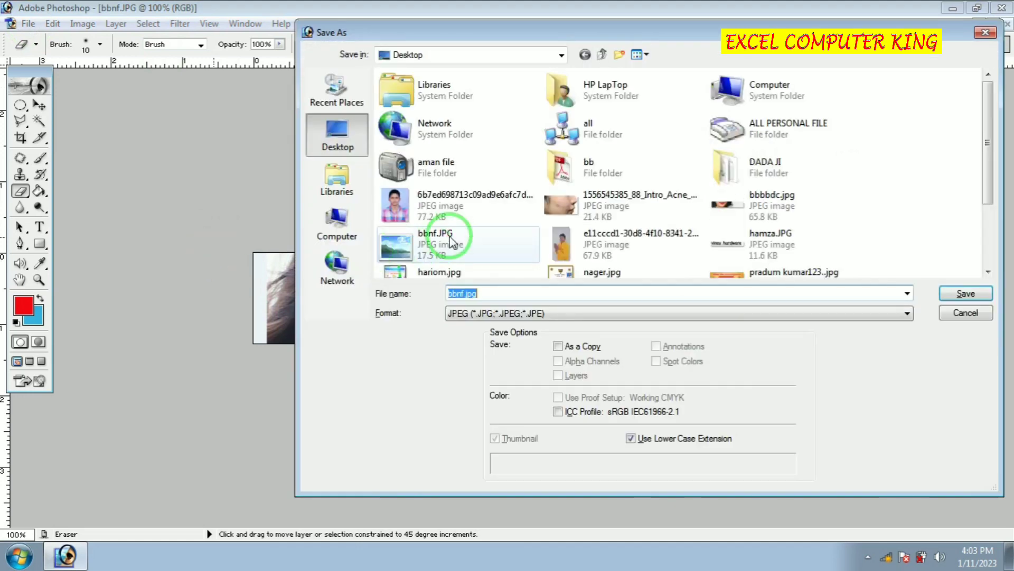
pyautogui.click(343, 154)
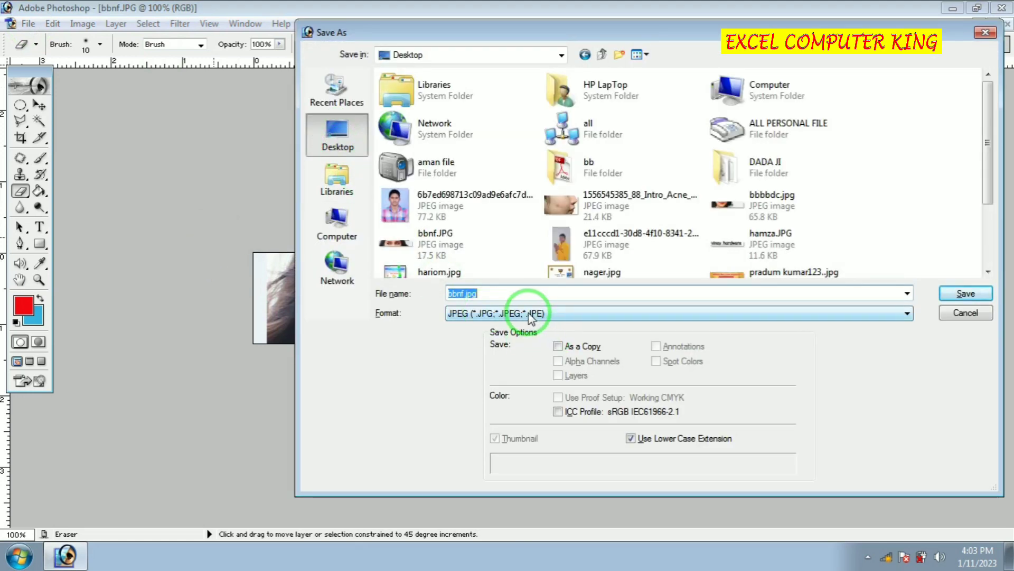
pyautogui.click(967, 294)
pyautogui.click(614, 176)
pyautogui.press('e')
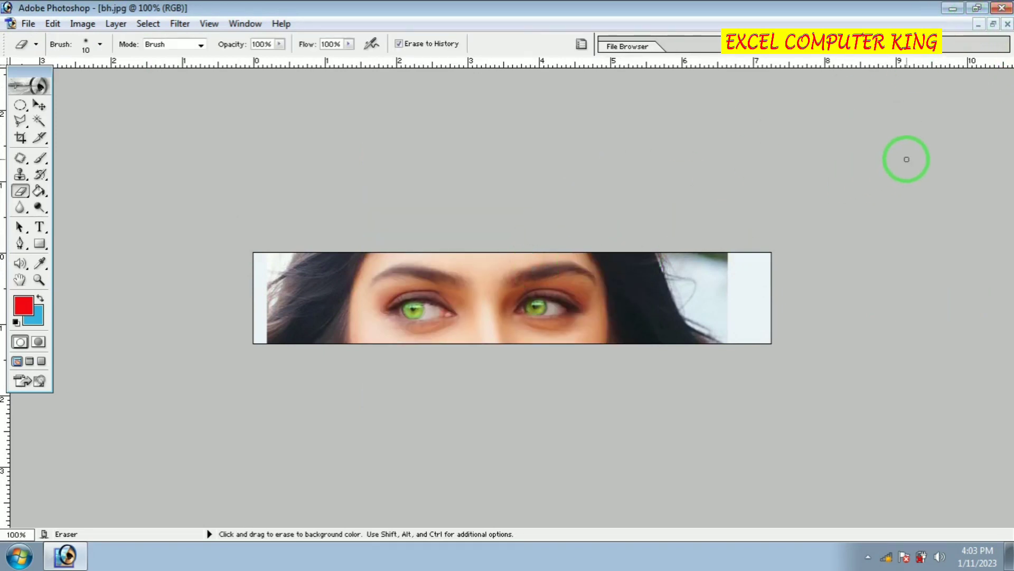
pyautogui.click(993, 25)
# Close bh.jpg, reopen bbnf.JPG and bh.jpg from the desktop, and place bh.jpg's window below.
pyautogui.click(585, 75)
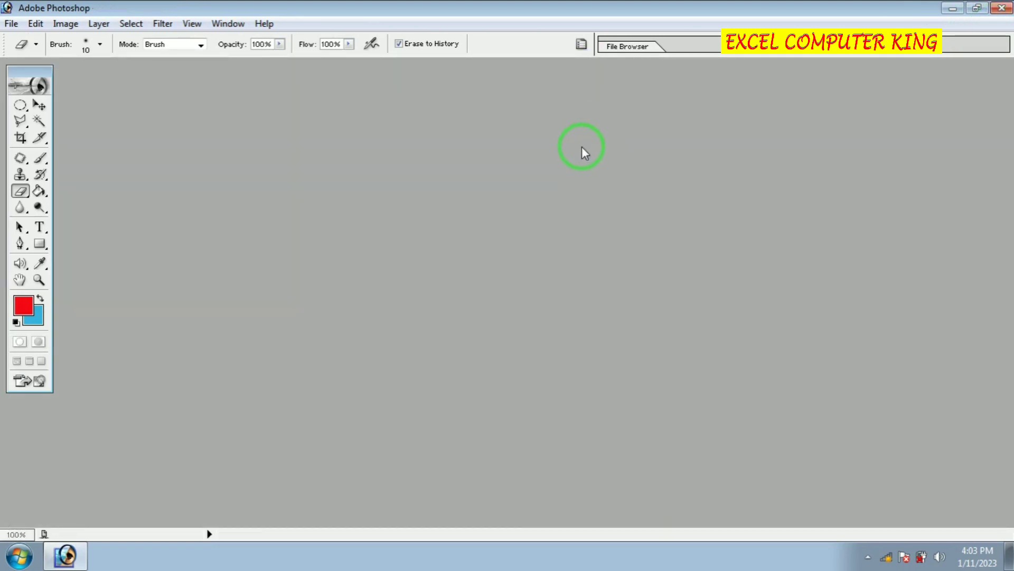
pyautogui.click(951, 8)
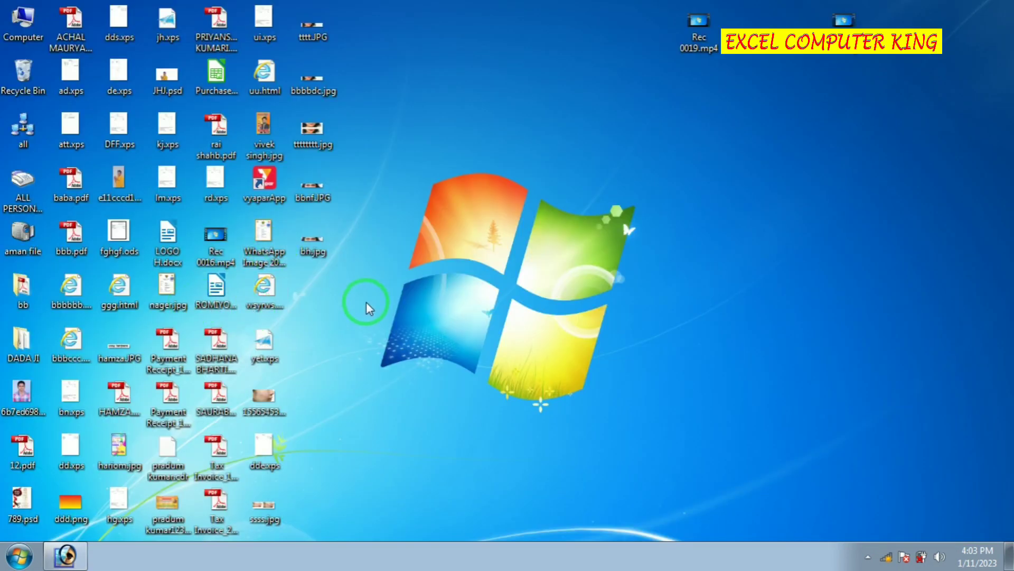
pyautogui.moveTo(318, 224); pyautogui.dragTo(292, 181)
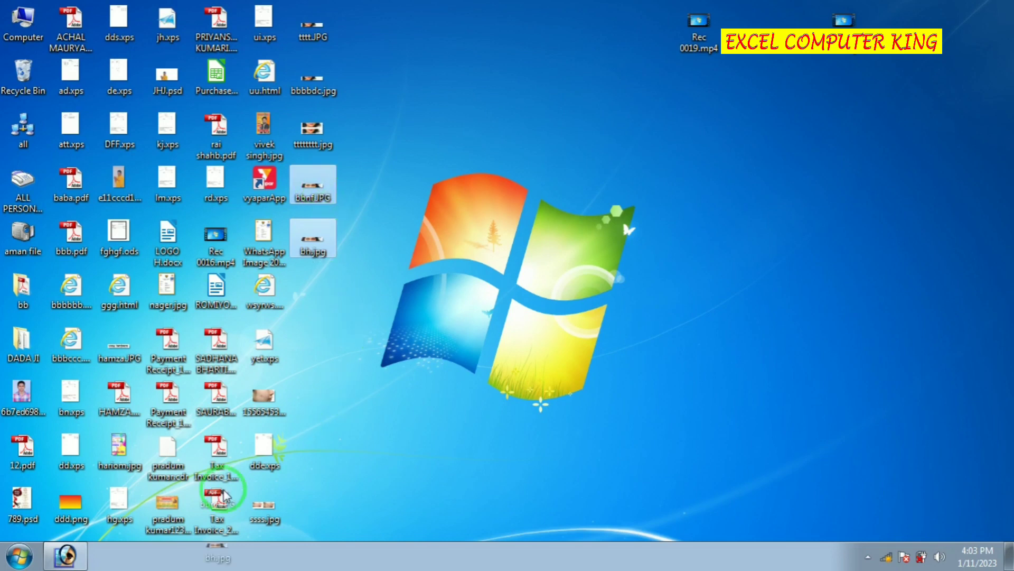
pyautogui.click(65, 556)
pyautogui.moveTo(429, 281); pyautogui.dragTo(429, 281)
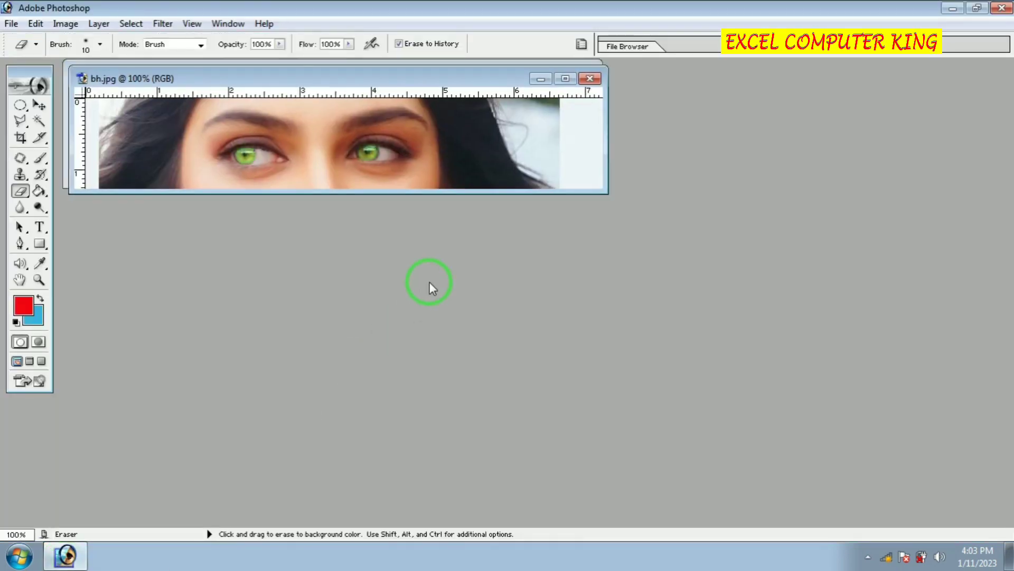
pyautogui.moveTo(369, 80)
pyautogui.mouseDown()
pyautogui.moveTo(404, 243)
pyautogui.moveTo(363, 240)
pyautogui.mouseUp()
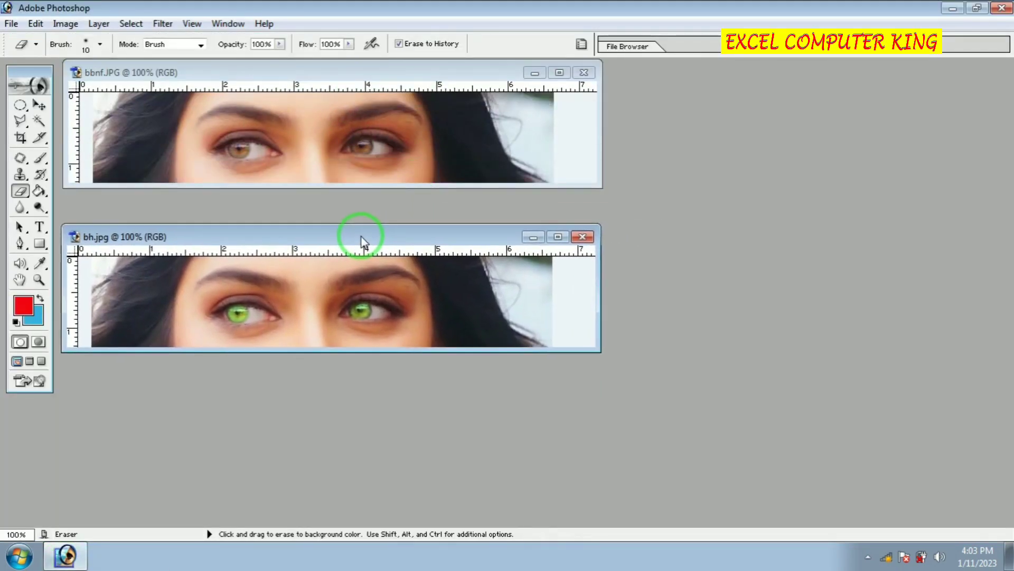
# Create a new 1024 x 576 Wide PAL document, Untitled-1.
pyautogui.click(11, 23)
pyautogui.click(27, 39)
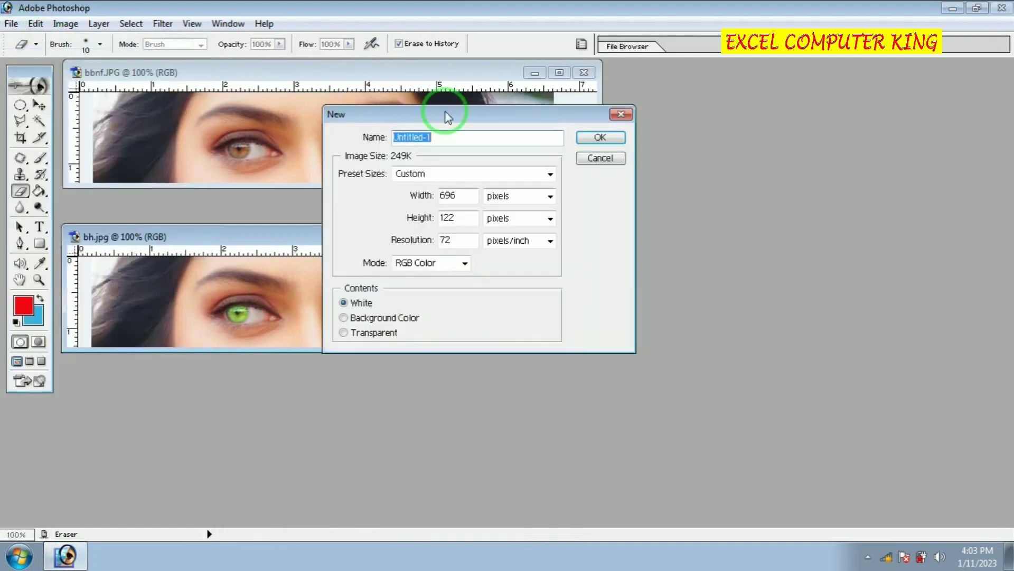
pyautogui.click(438, 173)
pyautogui.click(503, 532)
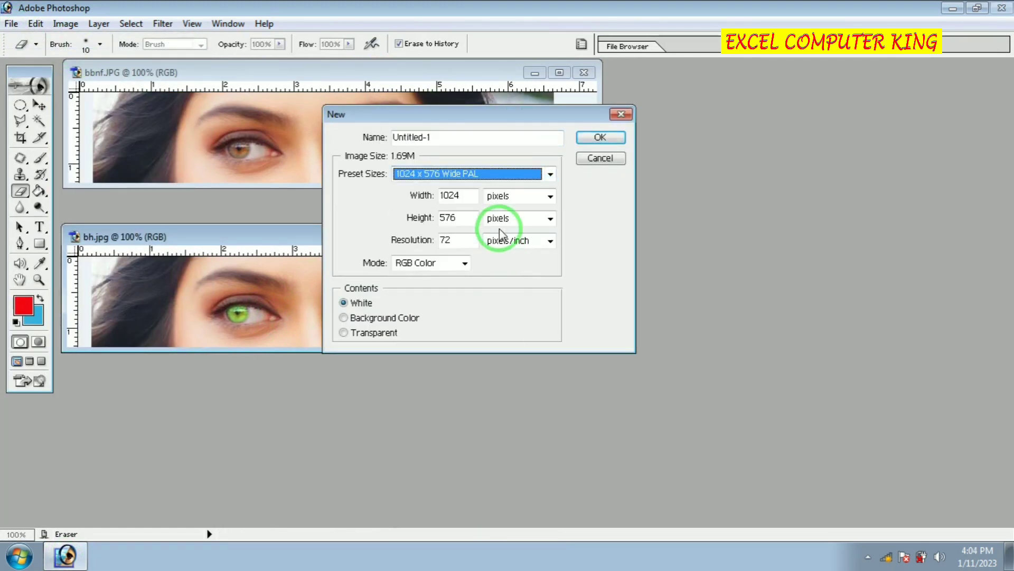
pyautogui.click(600, 138)
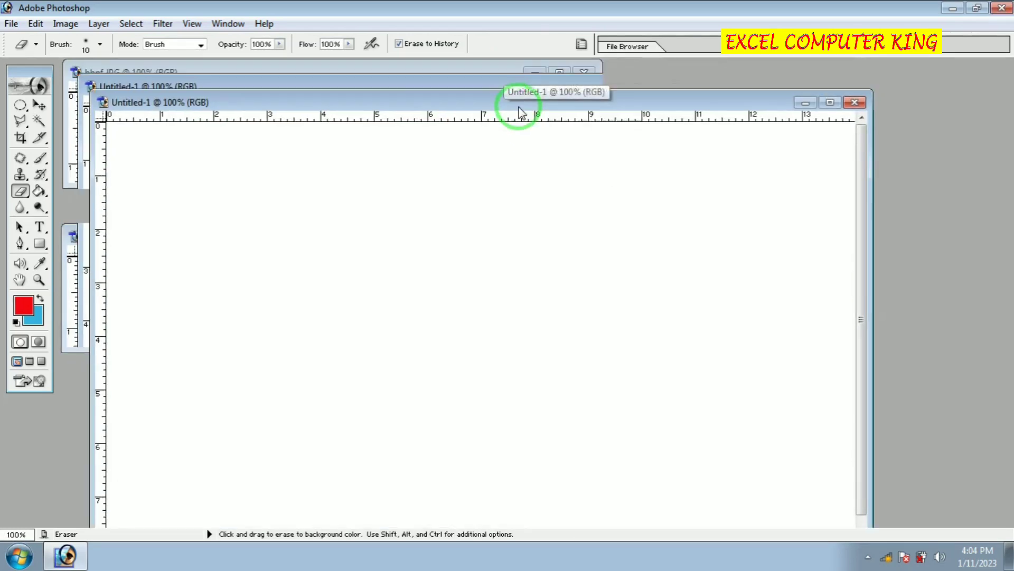
# Move the brown eyes from bbnf.JPG into Untitled-1 and enlarge the strip across the canvas.
pyautogui.click(186, 112)
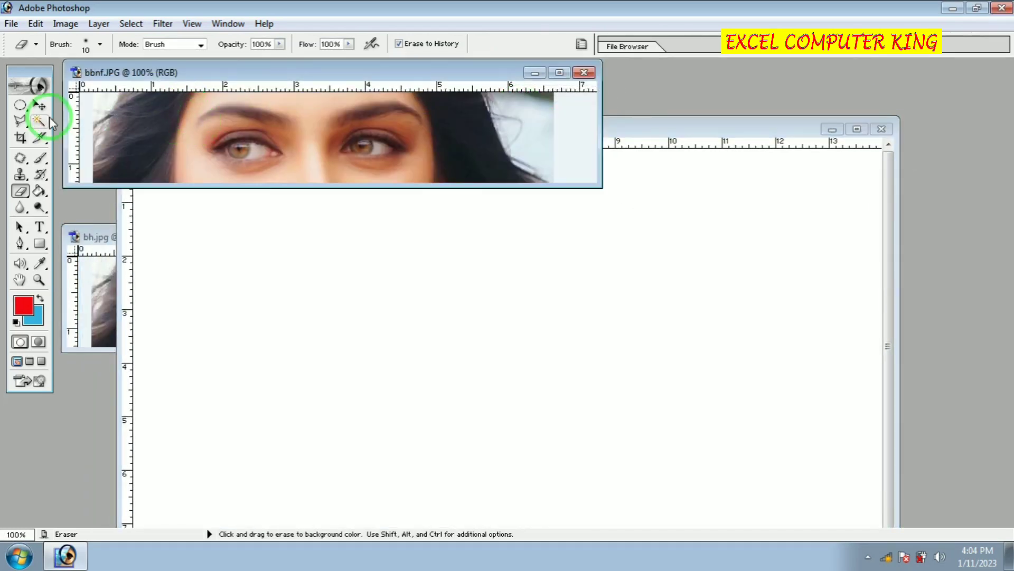
pyautogui.click(40, 105)
pyautogui.moveTo(243, 159); pyautogui.dragTo(373, 262)
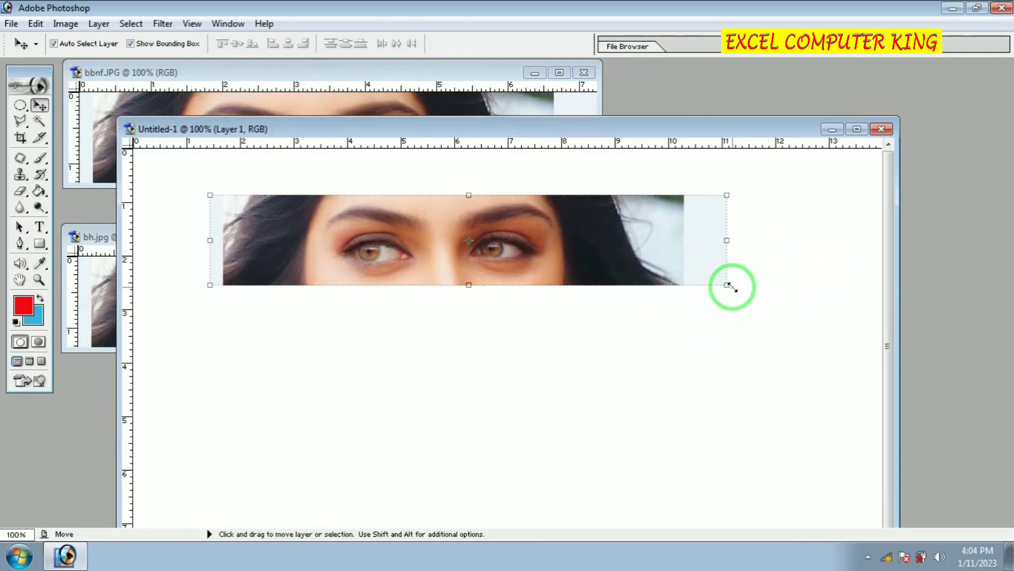
pyautogui.moveTo(727, 285)
pyautogui.mouseDown()
pyautogui.moveTo(864, 324)
pyautogui.moveTo(858, 307)
pyautogui.mouseUp()
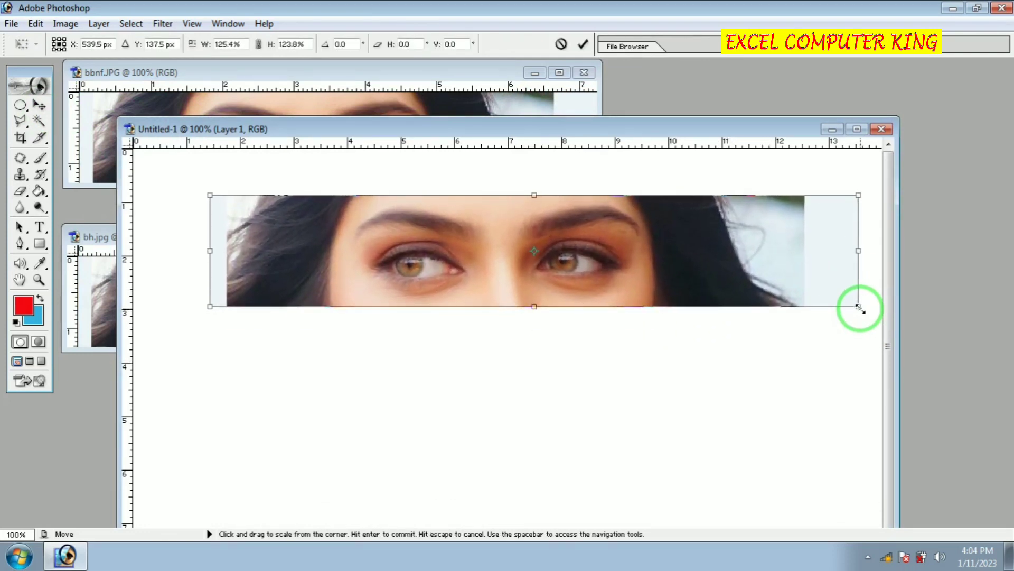
pyautogui.press('Return')
# Move the green eyes from bh.jpg below it and enlarge them to match the top strip.
pyautogui.click(90, 294)
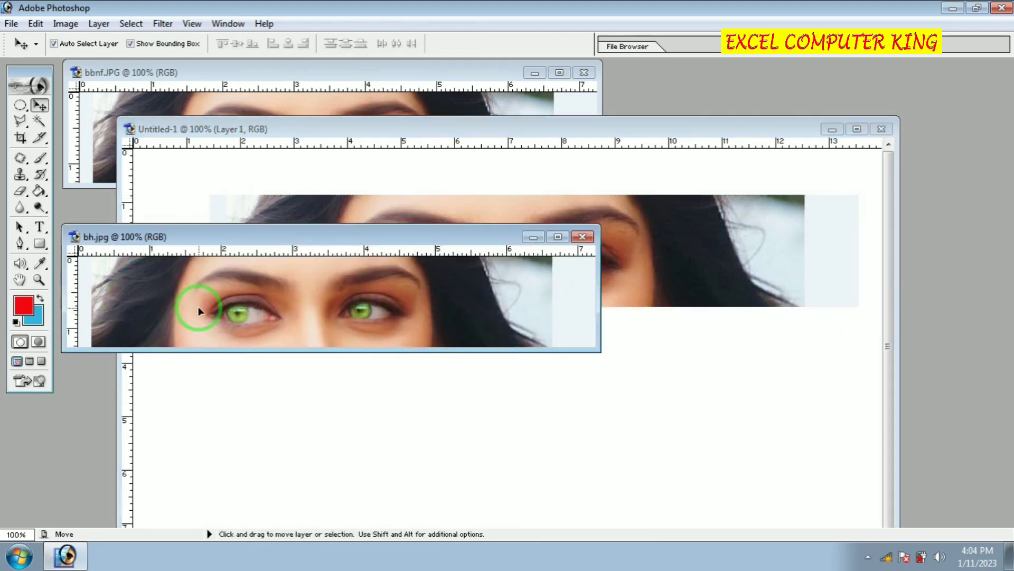
pyautogui.moveTo(199, 306)
pyautogui.mouseDown()
pyautogui.moveTo(619, 460)
pyautogui.moveTo(299, 364)
pyautogui.mouseUp()
pyautogui.click(259, 355)
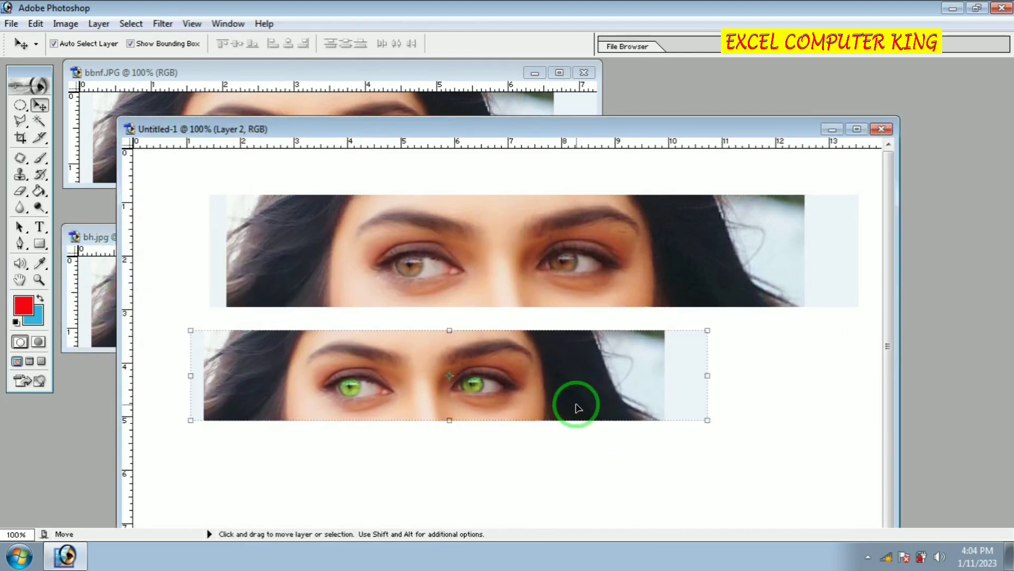
pyautogui.moveTo(709, 421); pyautogui.dragTo(859, 461)
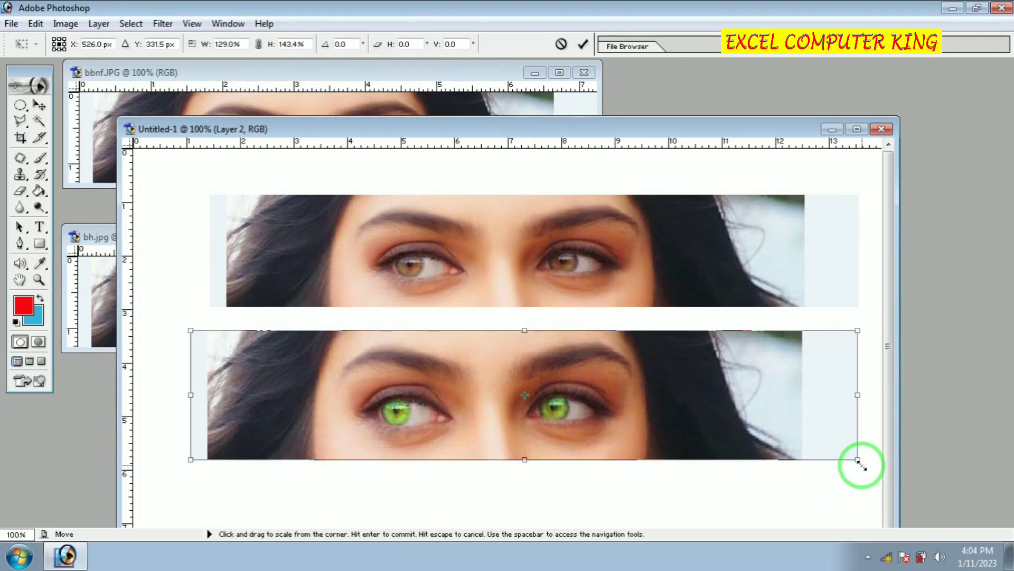
pyautogui.press('Return')
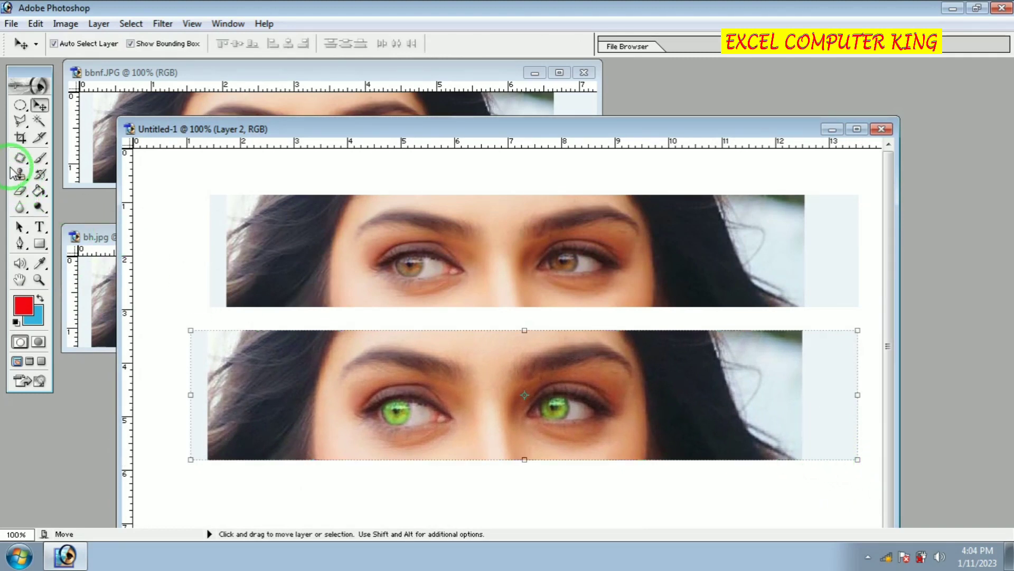
# Crop the canvas tightly around both eye strips.
pyautogui.click(21, 139)
pyautogui.moveTo(189, 182); pyautogui.dragTo(829, 472)
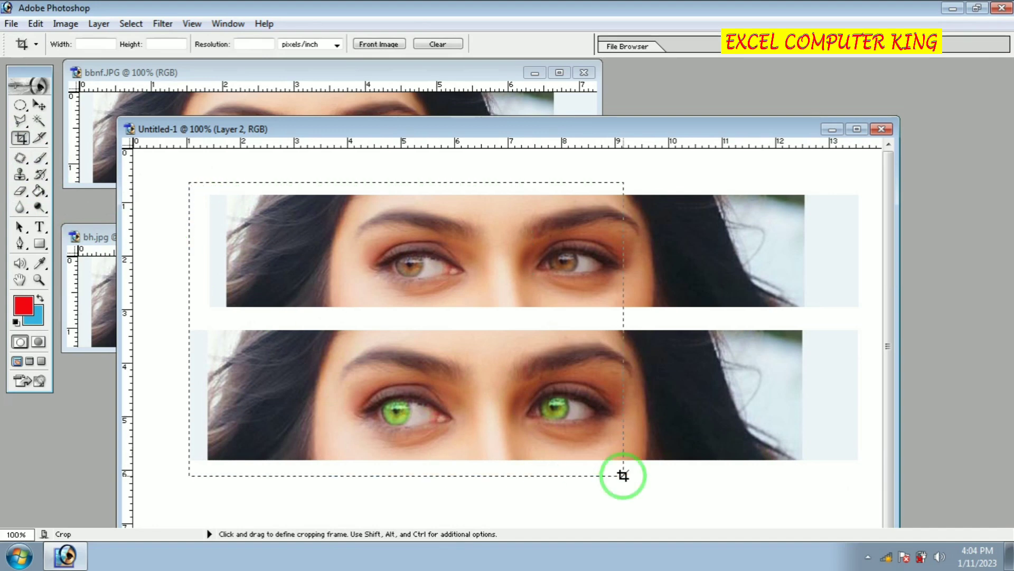
pyautogui.rightClick(472, 287)
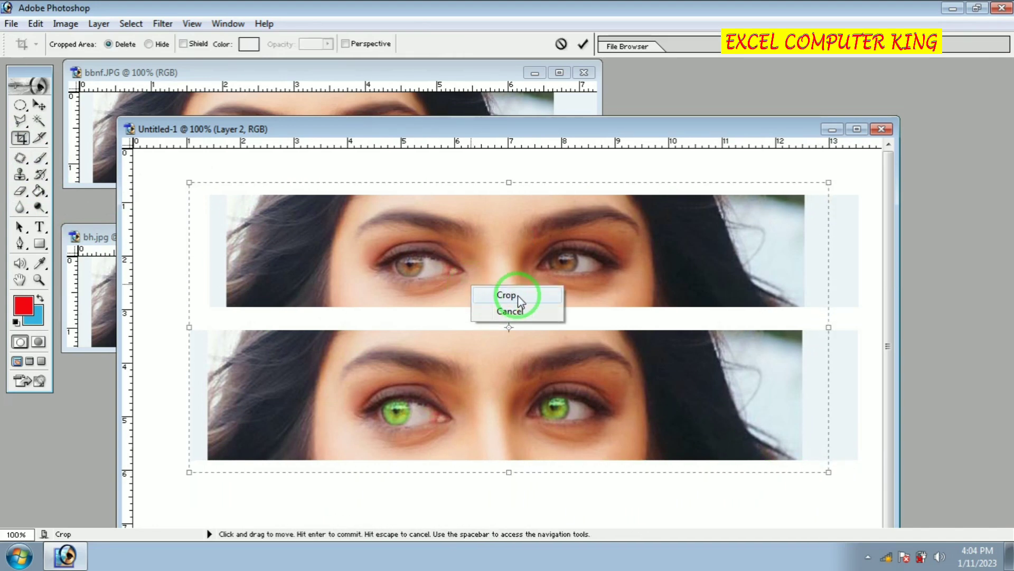
pyautogui.click(515, 295)
# Save the composite as a JPEG named 'yy' and minimize Photoshop to the desktop.
pyautogui.hotkey('ctrl', 's')
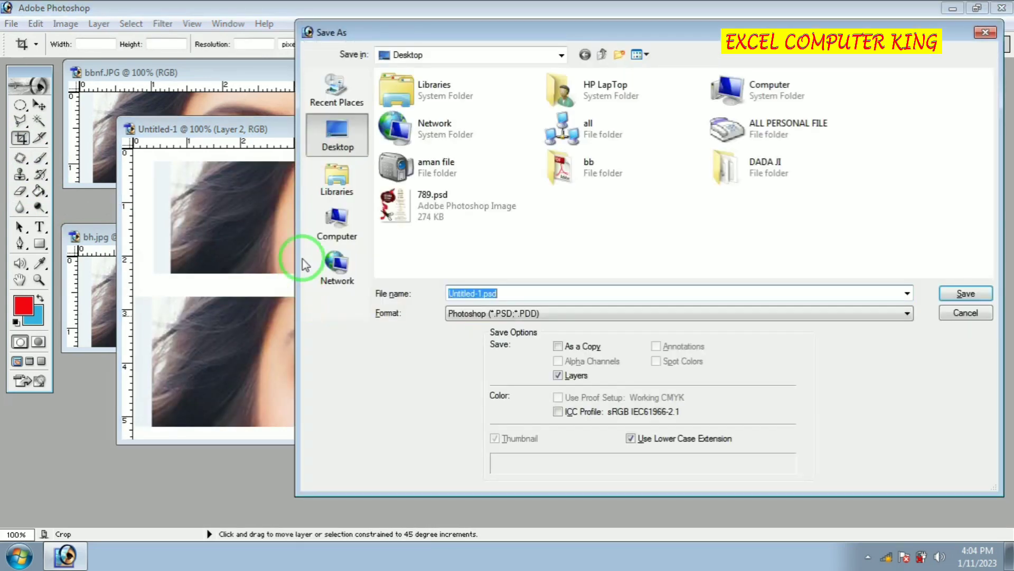
pyautogui.click(516, 313)
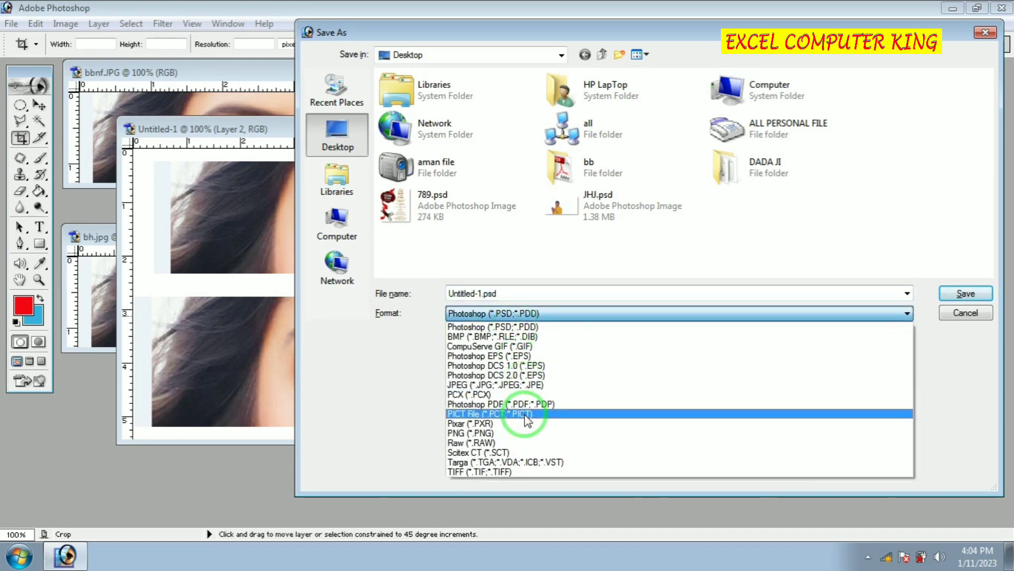
pyautogui.click(523, 385)
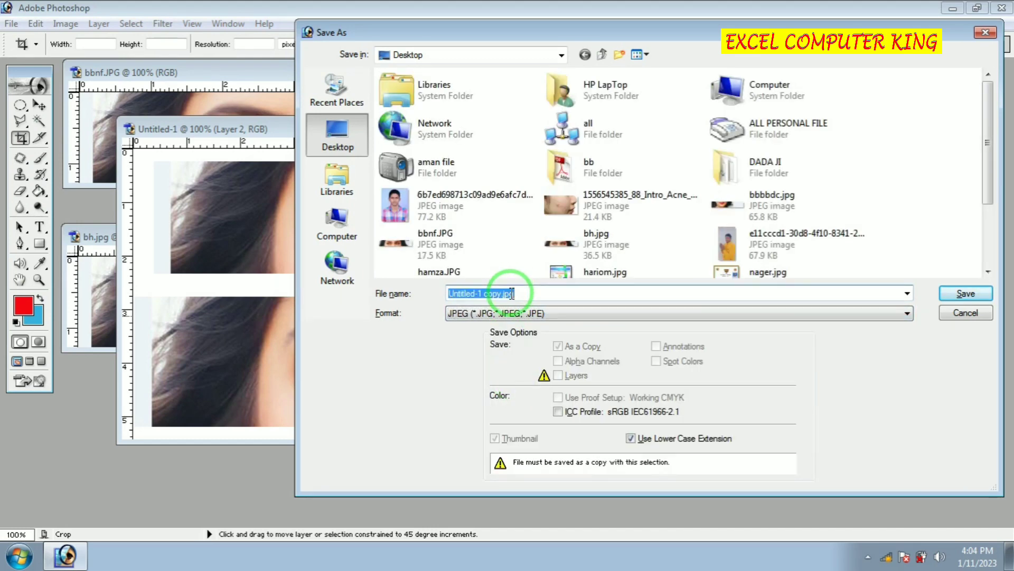
pyautogui.write('yyyy')
pyautogui.click(948, 300)
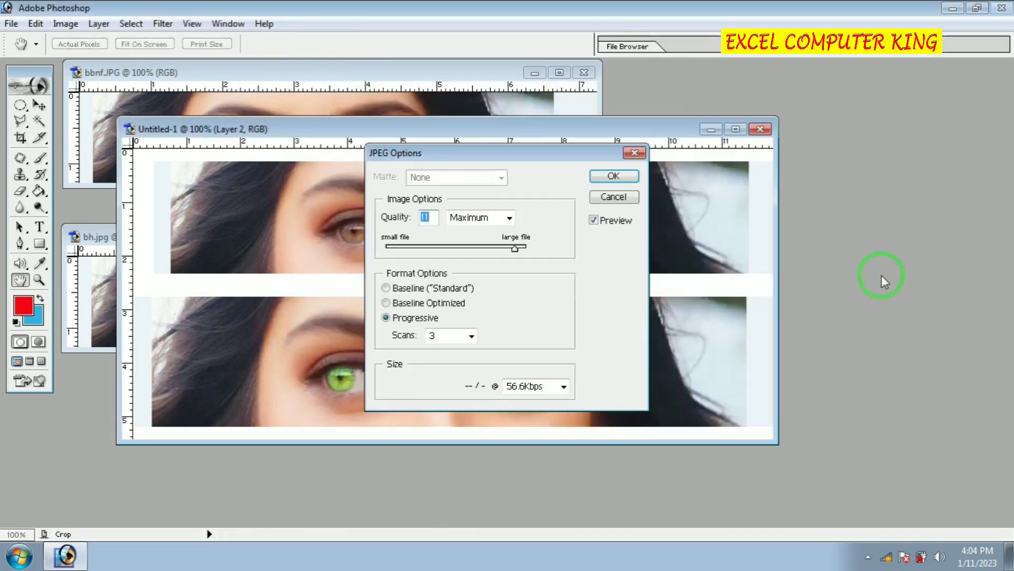
pyautogui.click(611, 175)
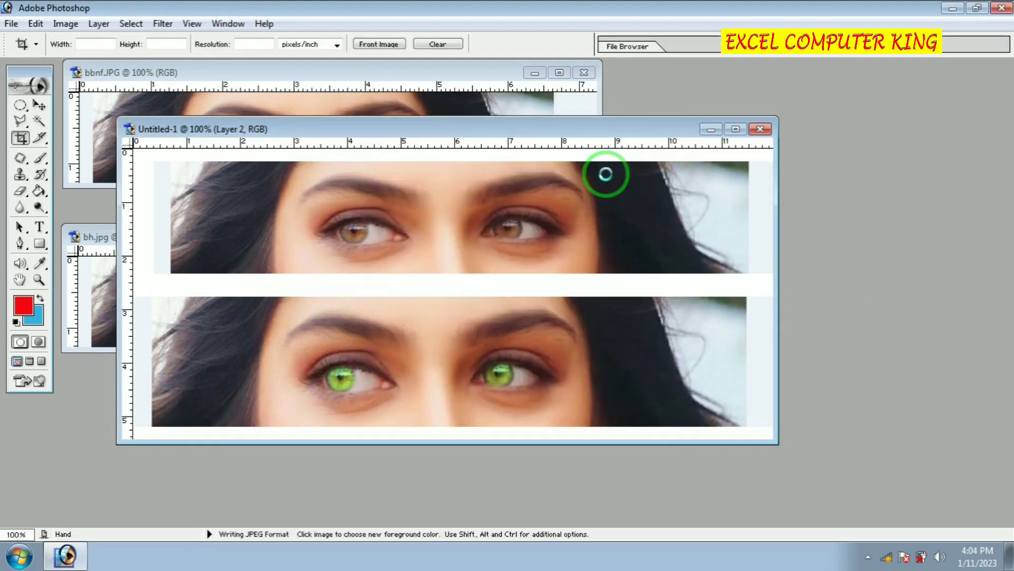
pyautogui.click(953, 9)
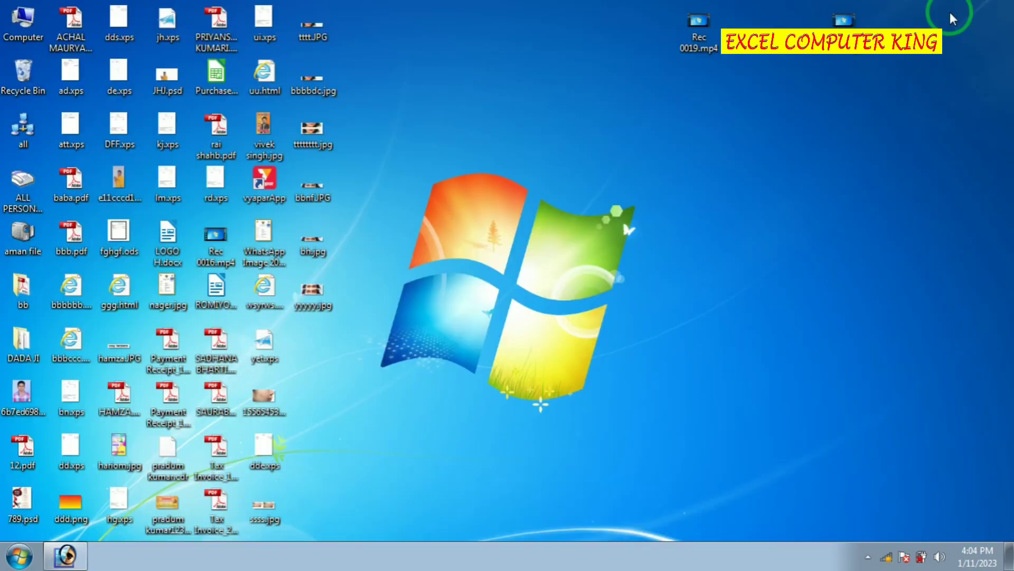
pyautogui.doubleClick(308, 297)
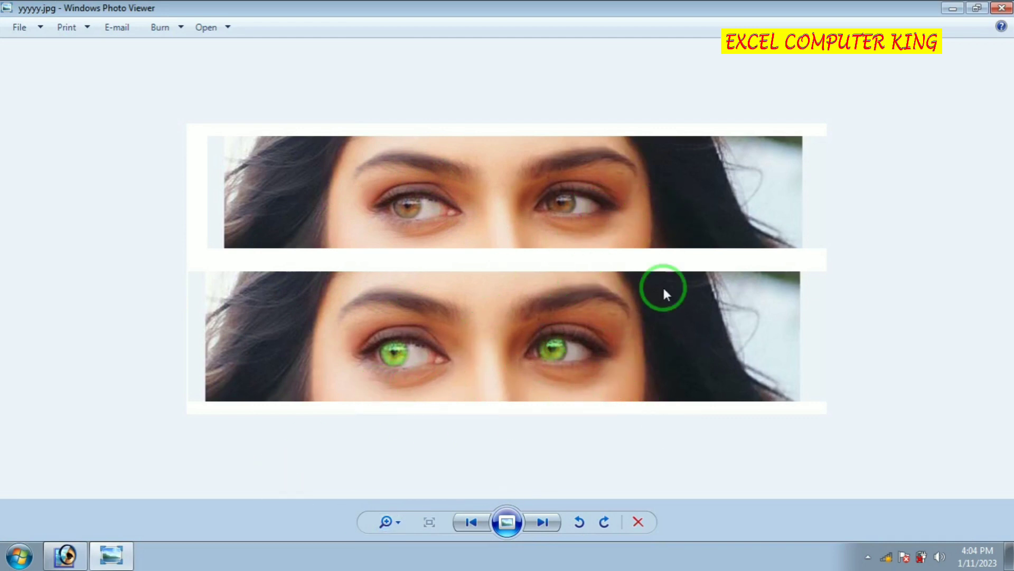
pyautogui.click(1001, 9)
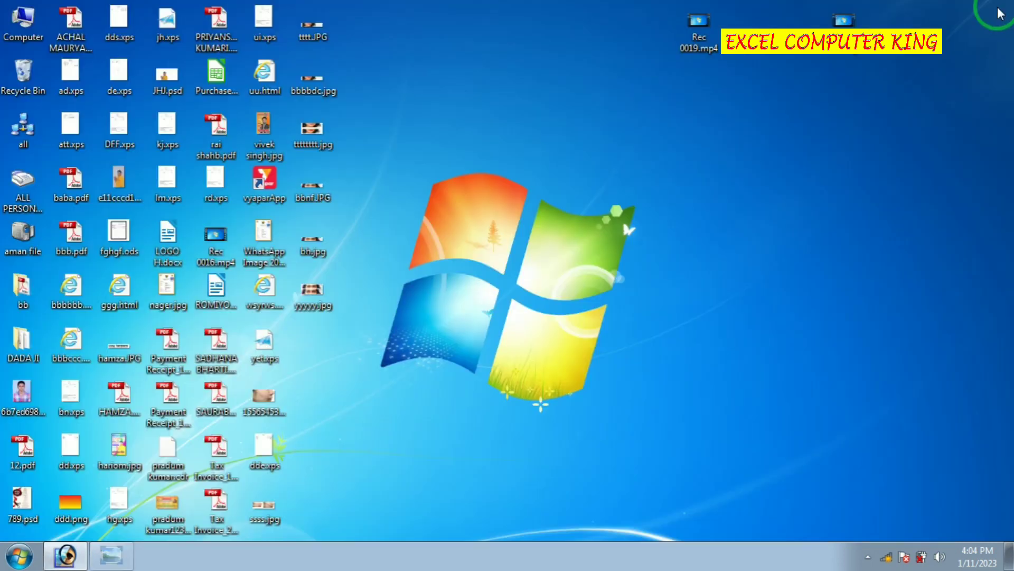
pyautogui.click(867, 558)
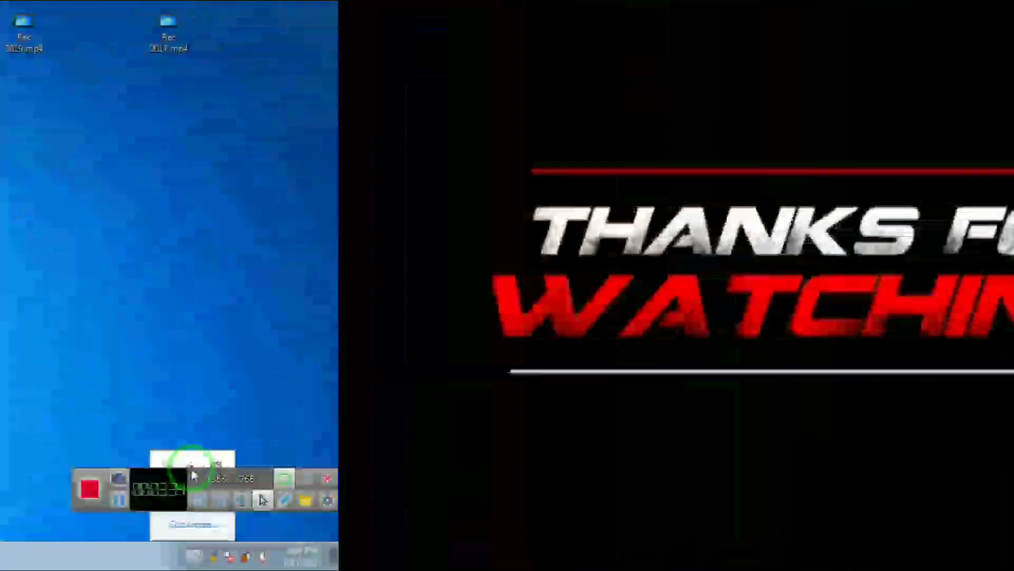